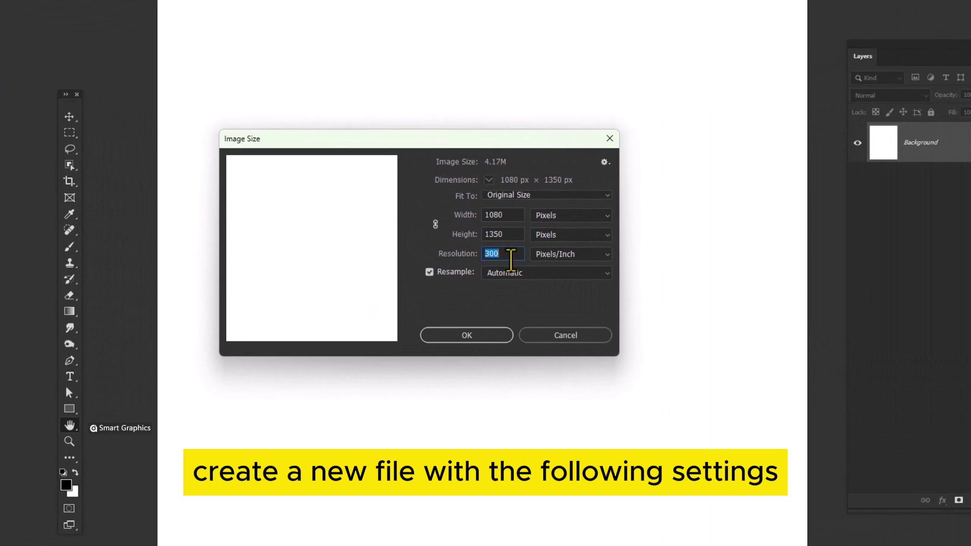
Cancel the Image Size dialog, keeping the 1080 × 1350 px, 300 ppi blank document
click(559, 336)
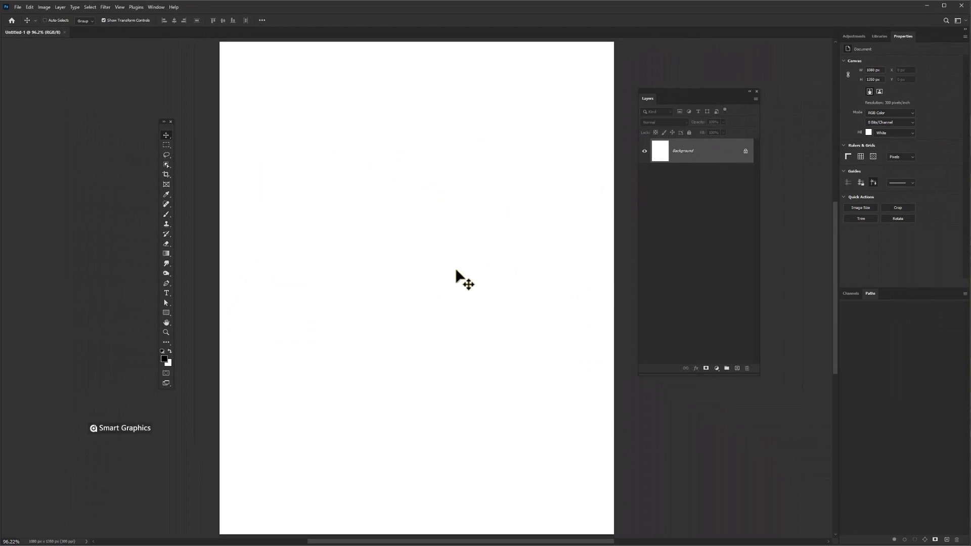
Add a Solid Color fill layer in light grey #e9e9e9 above the Background
click(716, 368)
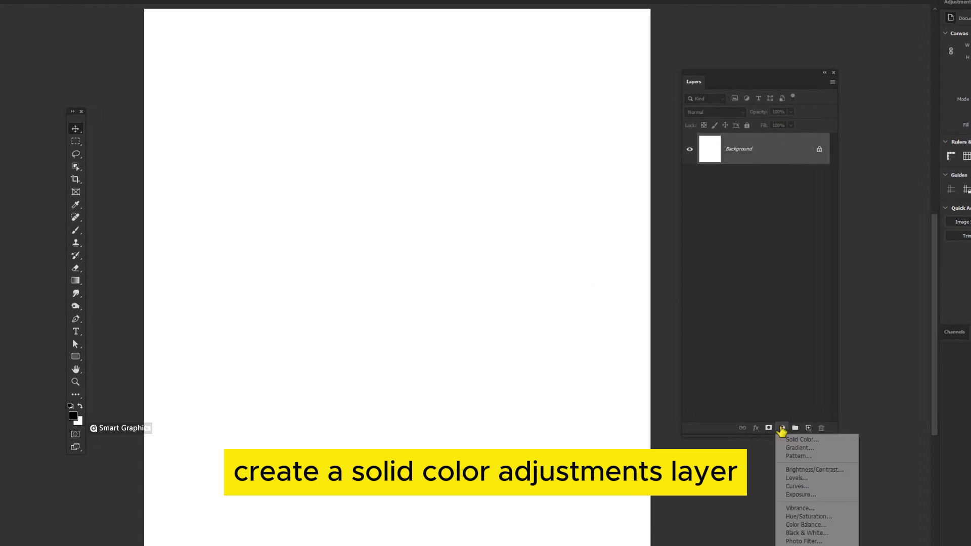
click(790, 439)
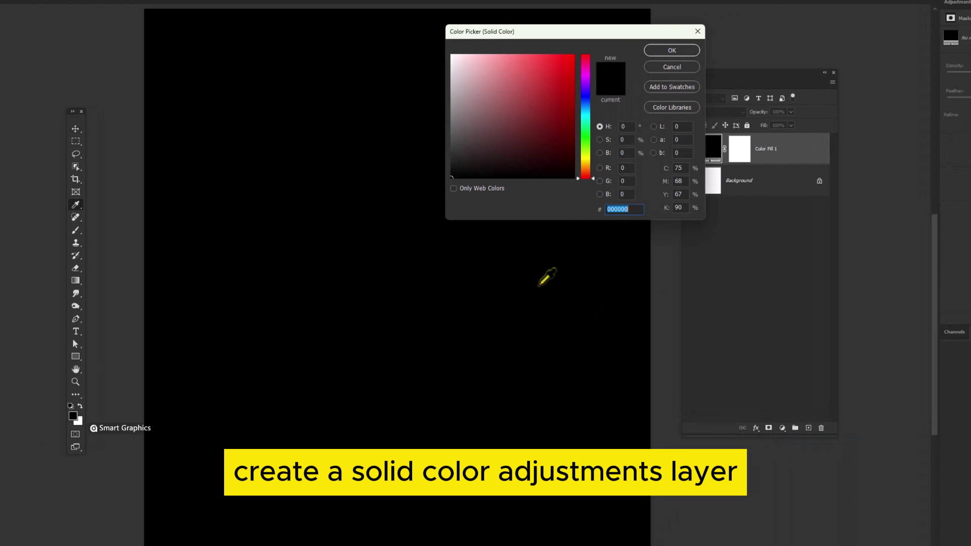
click(452, 65)
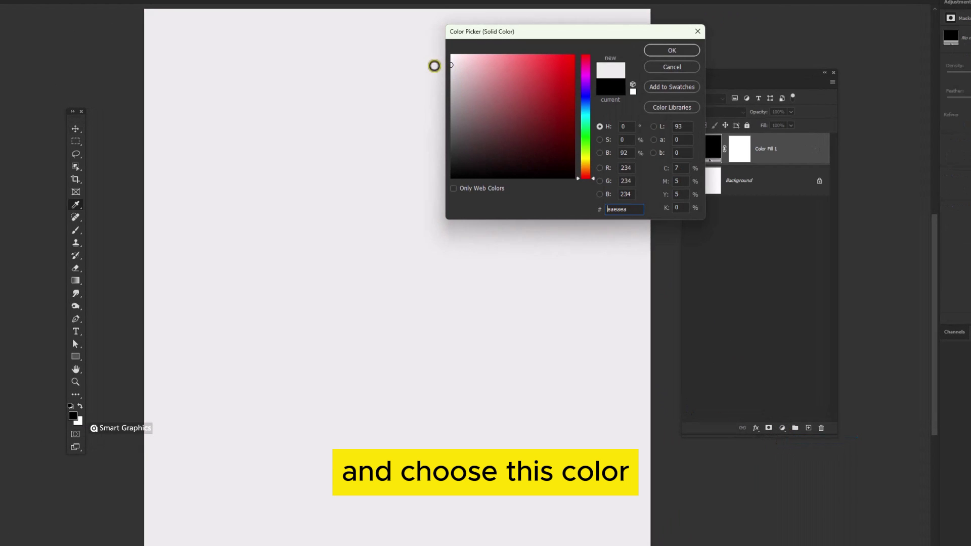
drag(434, 65, 435, 66)
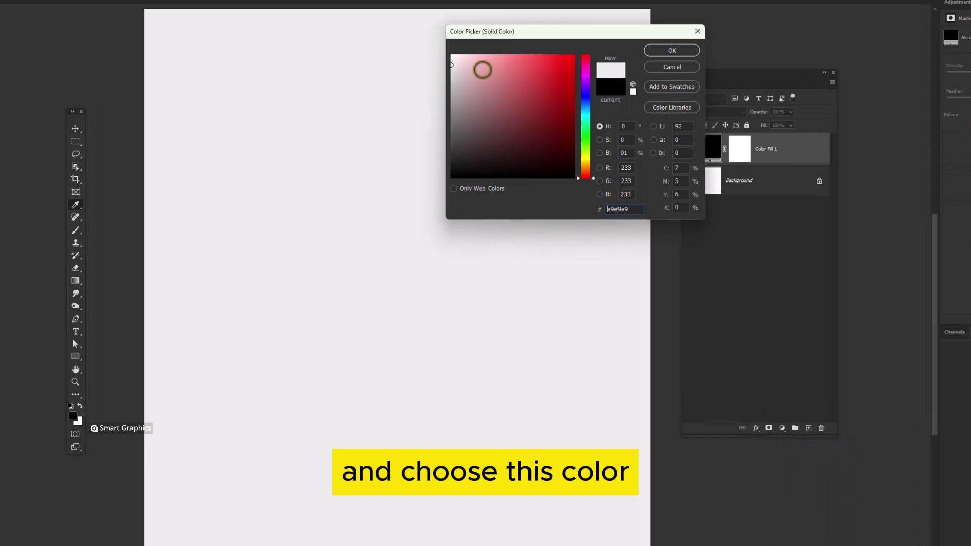
click(673, 51)
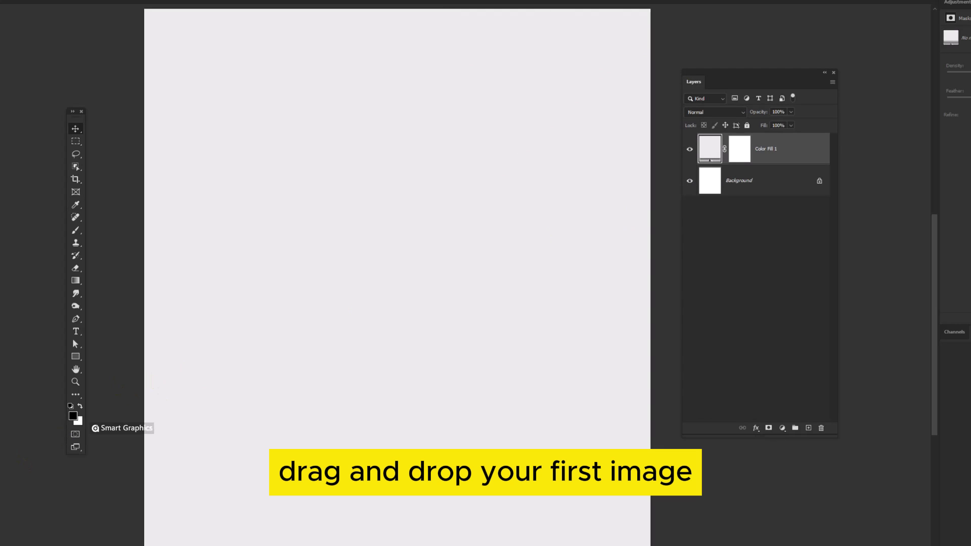
Place the Neymar – FootyRenders (2) photo onto the canvas and commit it
drag(89, 332, 289, 358)
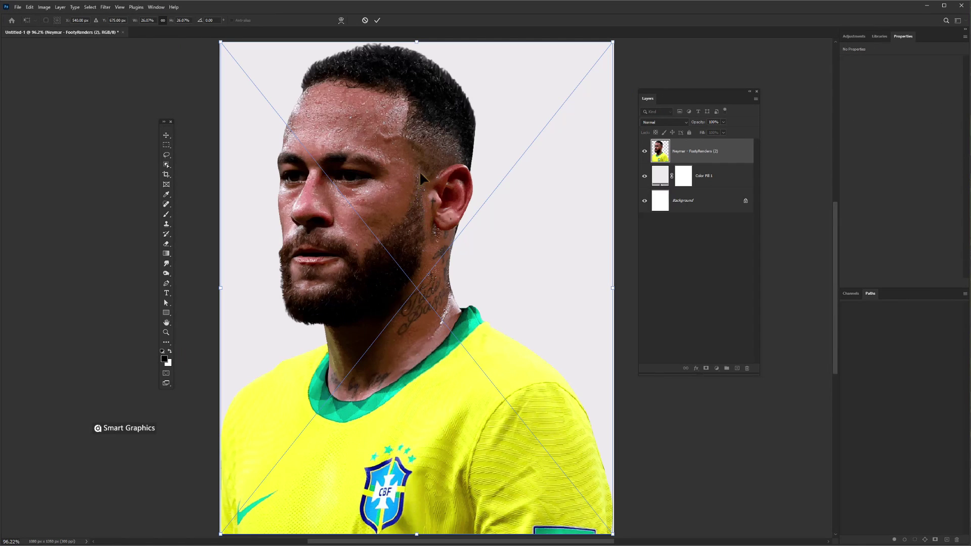
click(377, 21)
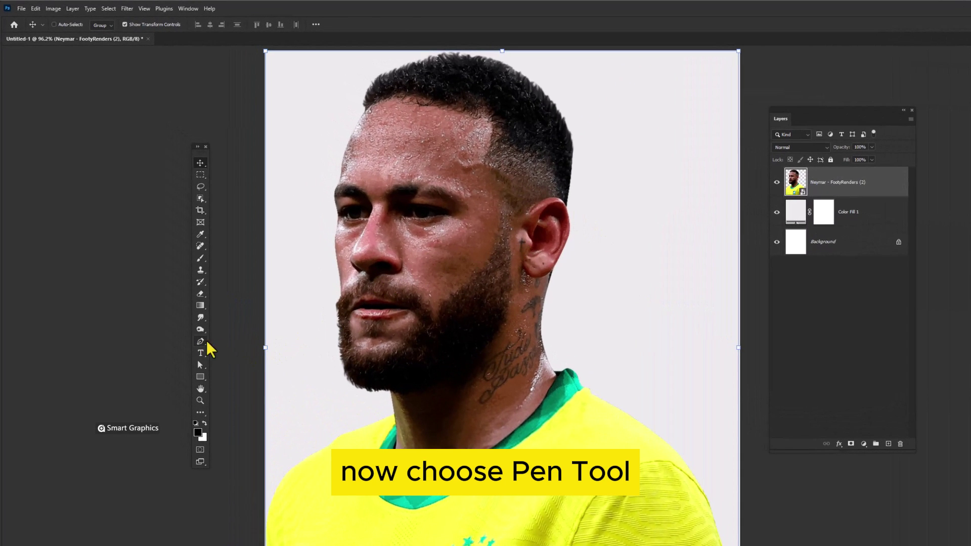
With the Pen in Path mode, trace along the collar's lower edge and over the left shoulder
click(205, 343)
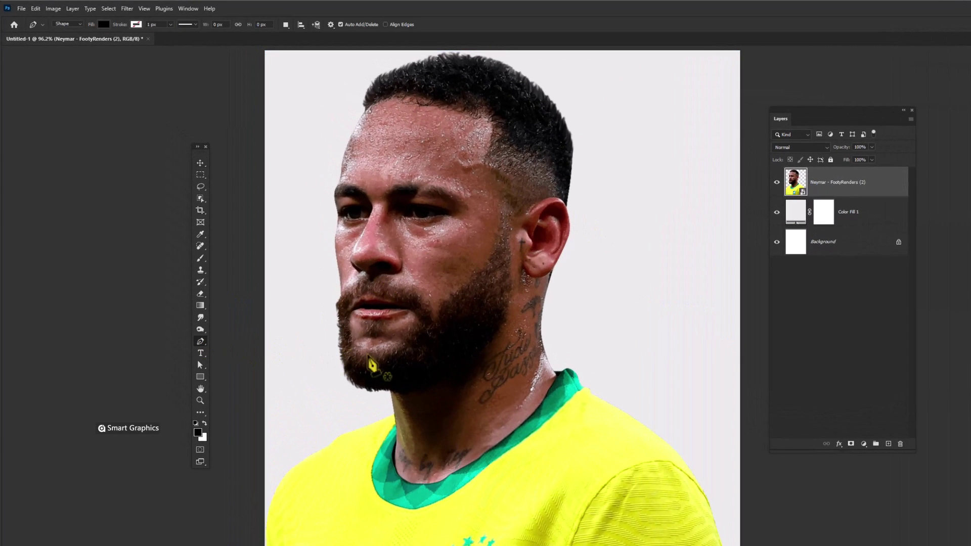
click(66, 26)
click(71, 40)
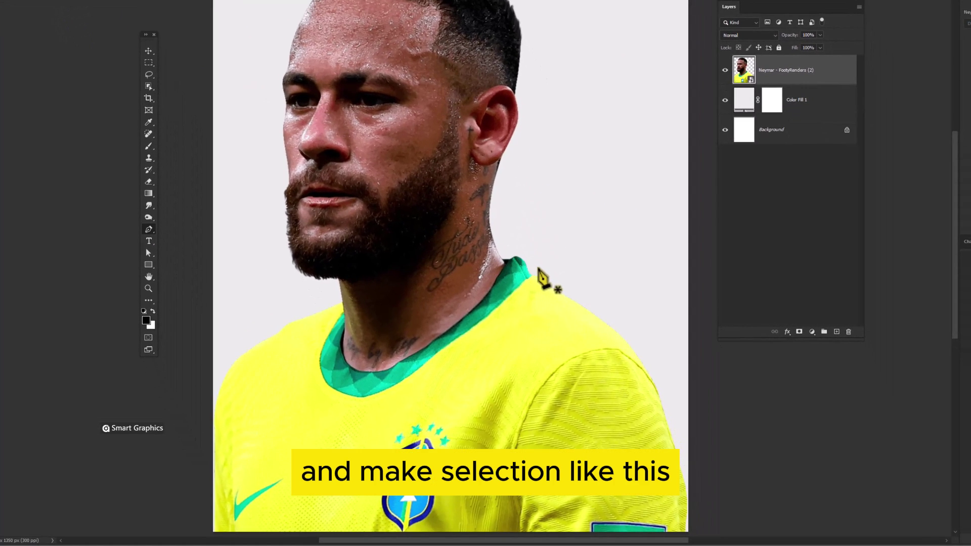
click(538, 268)
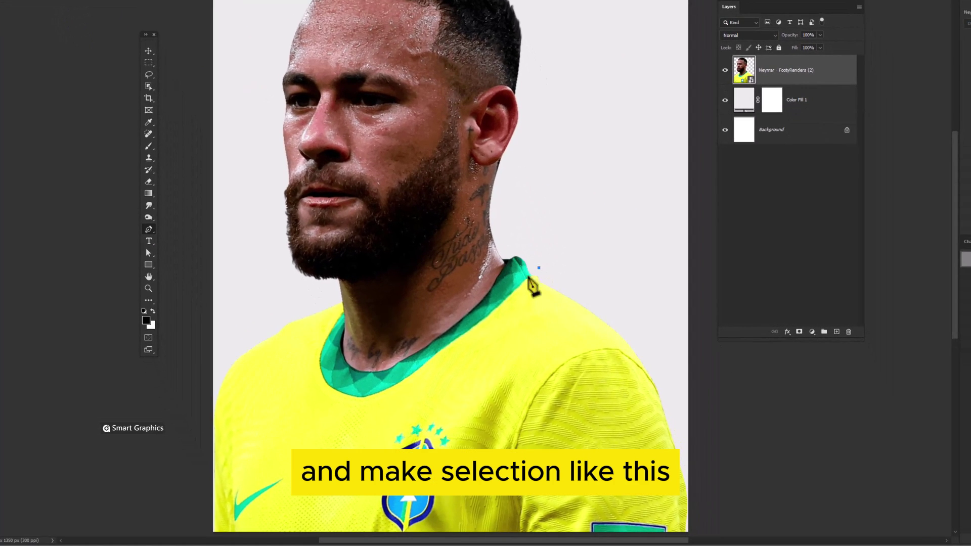
click(496, 305)
drag(416, 369, 399, 386)
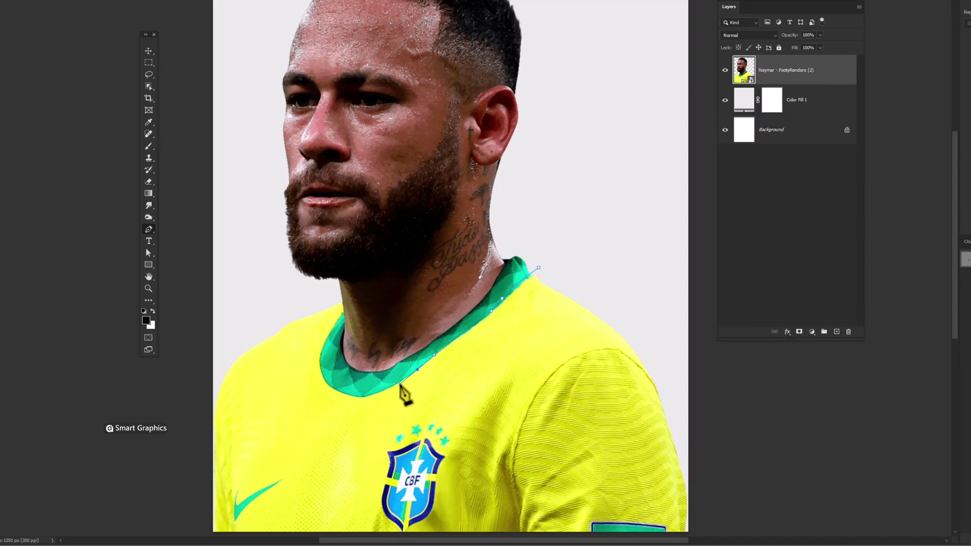
drag(328, 379, 353, 410)
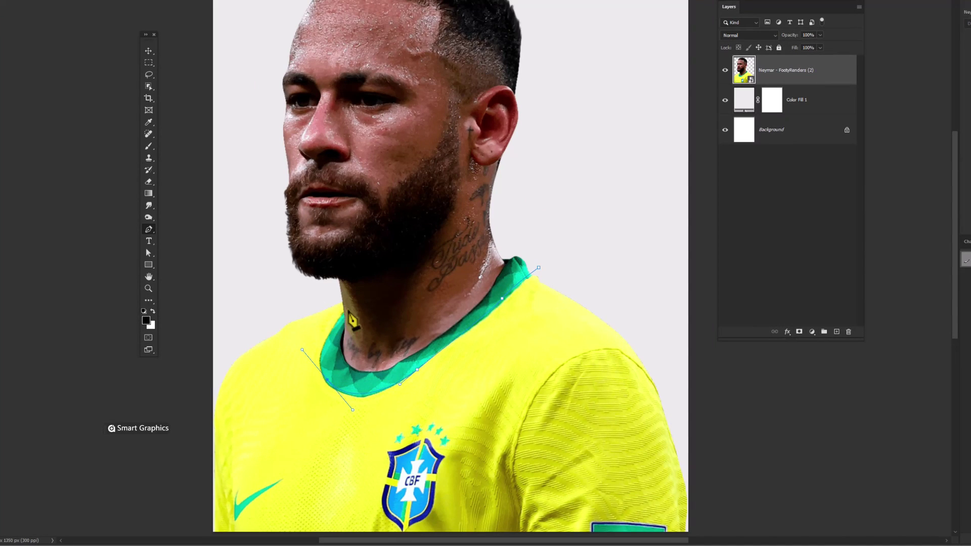
drag(302, 349, 307, 352)
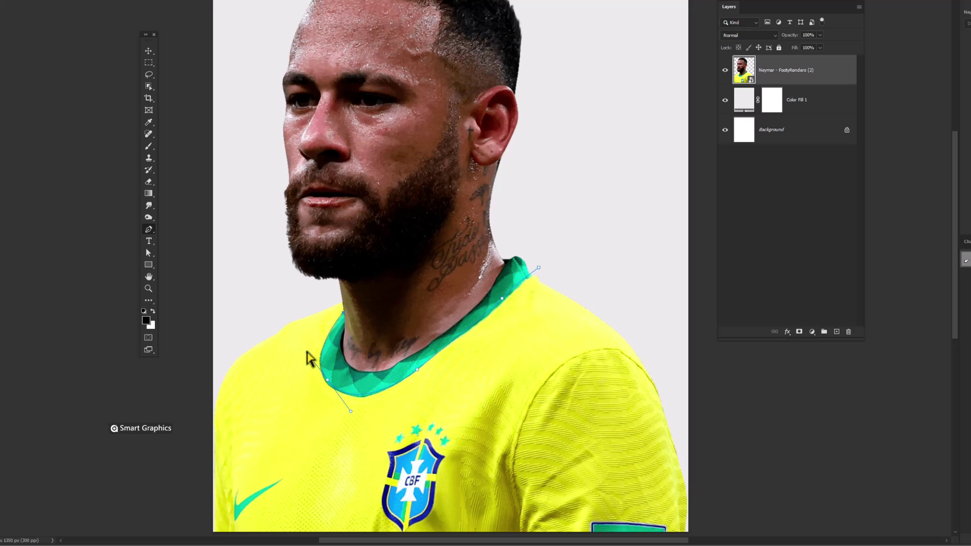
click(342, 300)
drag(270, 305, 231, 328)
Continue the path along the canvas bottom and up the right shoulder, closing it at the collar
click(202, 534)
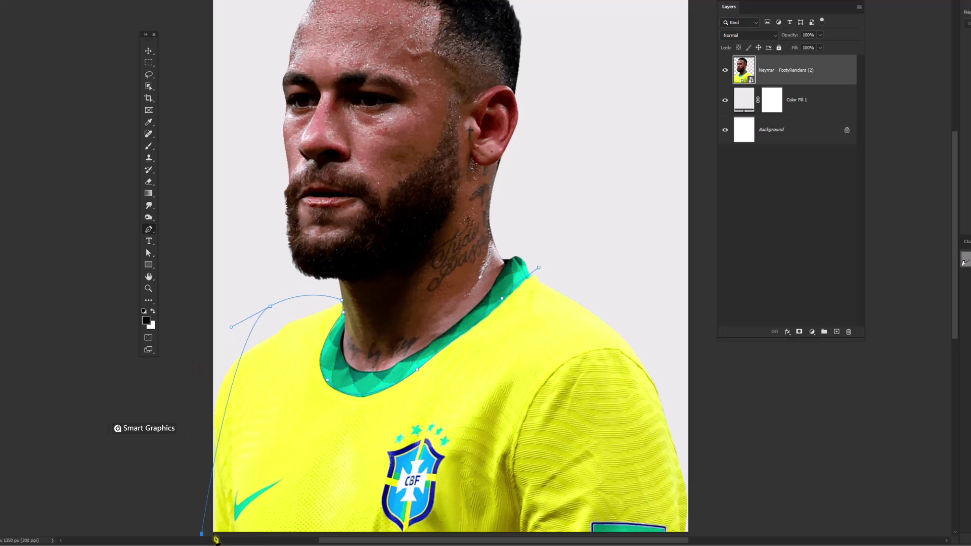
click(701, 531)
key(Return)
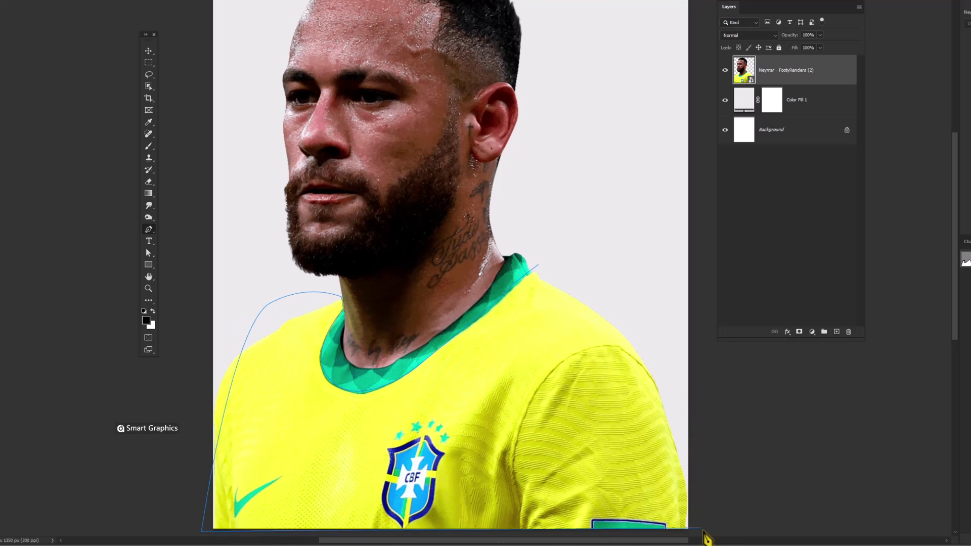
click(660, 329)
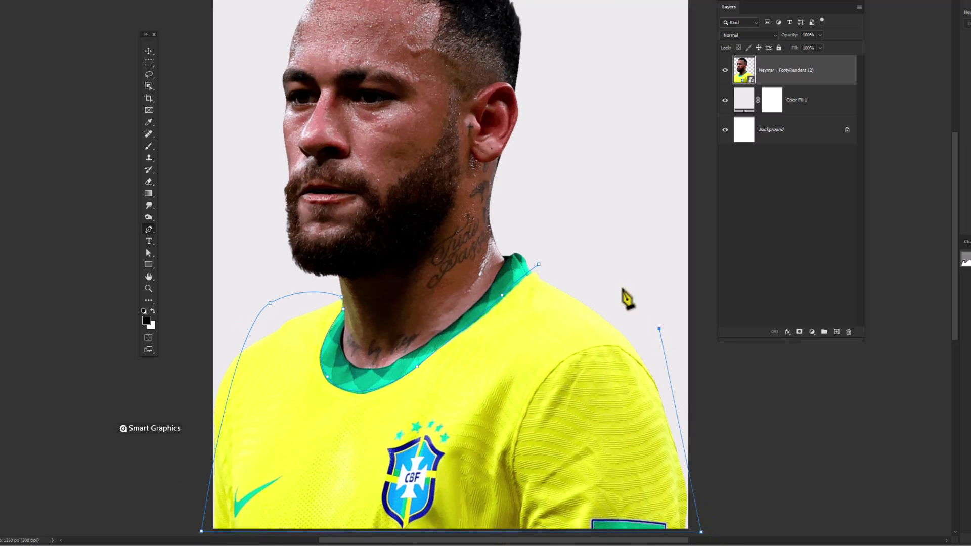
click(608, 269)
click(540, 263)
click(537, 266)
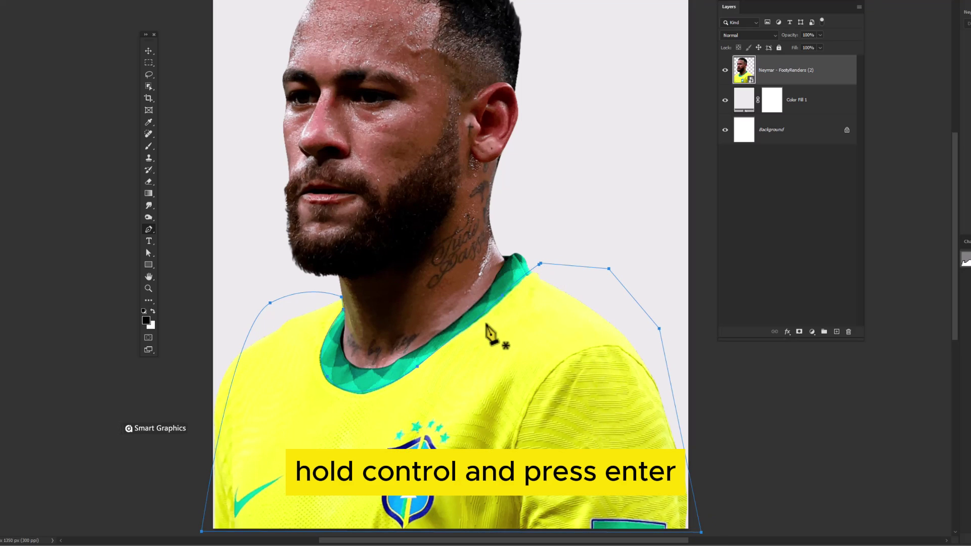
Convert the jersey path to a selection and extend it to the left edge with the Lasso
key(ctrl+Return)
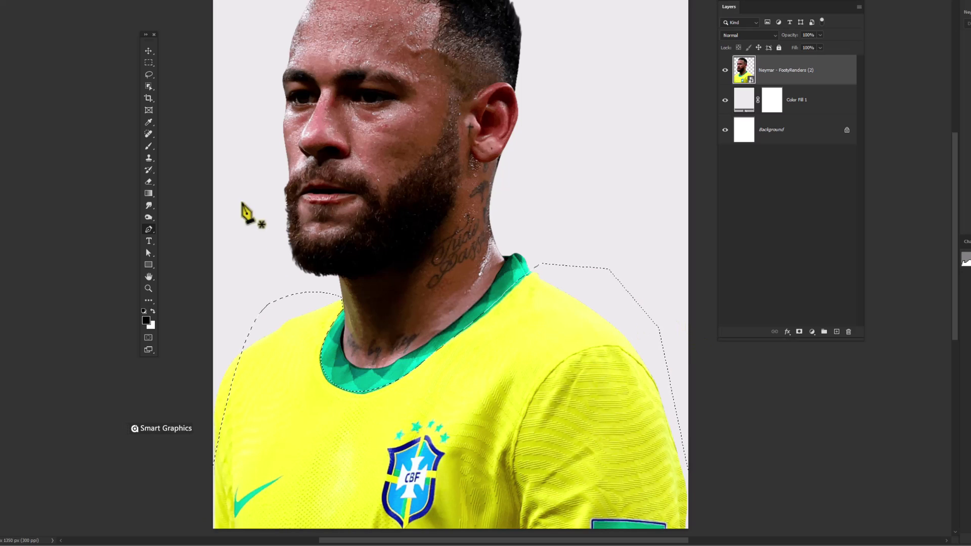
click(149, 74)
mouse_move(284, 310)
mouse_down()
mouse_move(190, 473)
mouse_move(276, 390)
mouse_move(283, 324)
mouse_up()
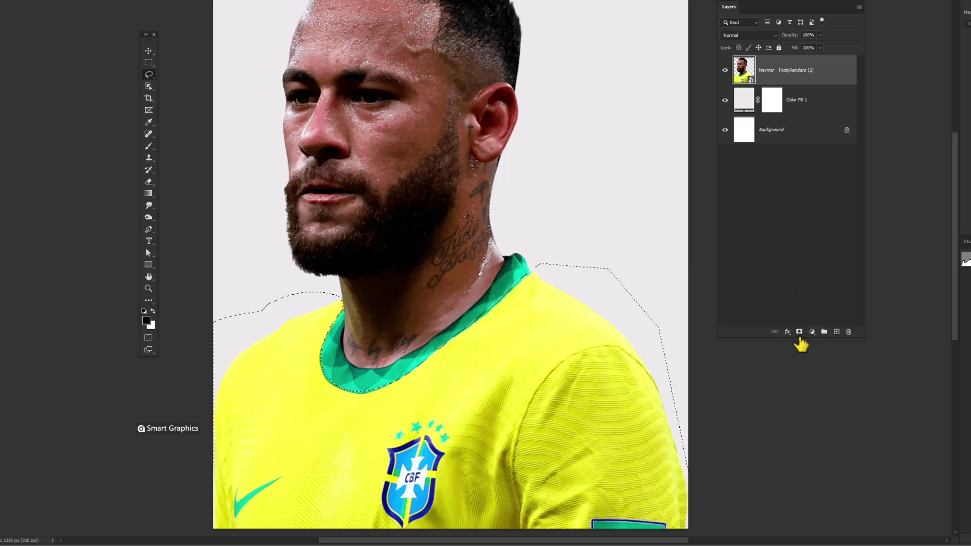
Add an inverted layer mask hiding the jersey, then scale the head to about 94% and reposition it
click(799, 332)
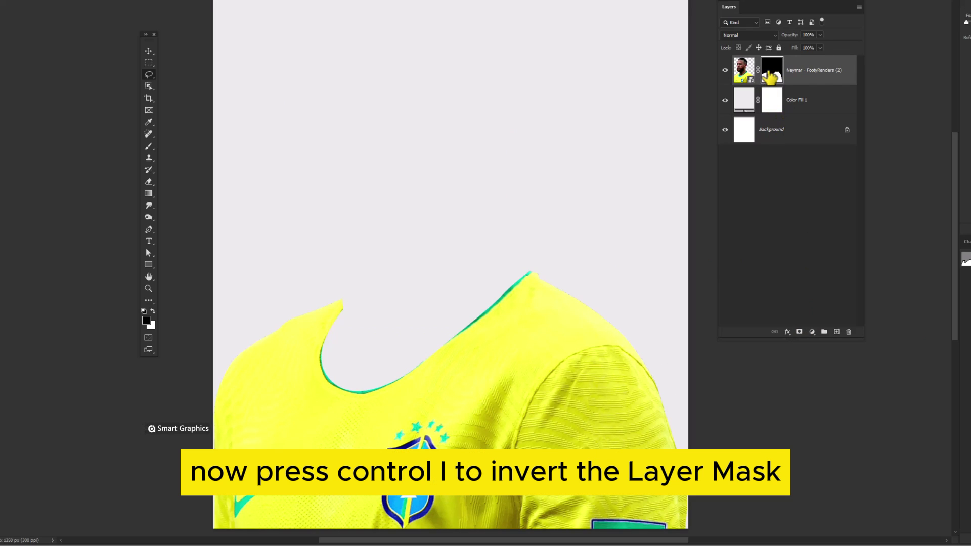
key(ctrl+i)
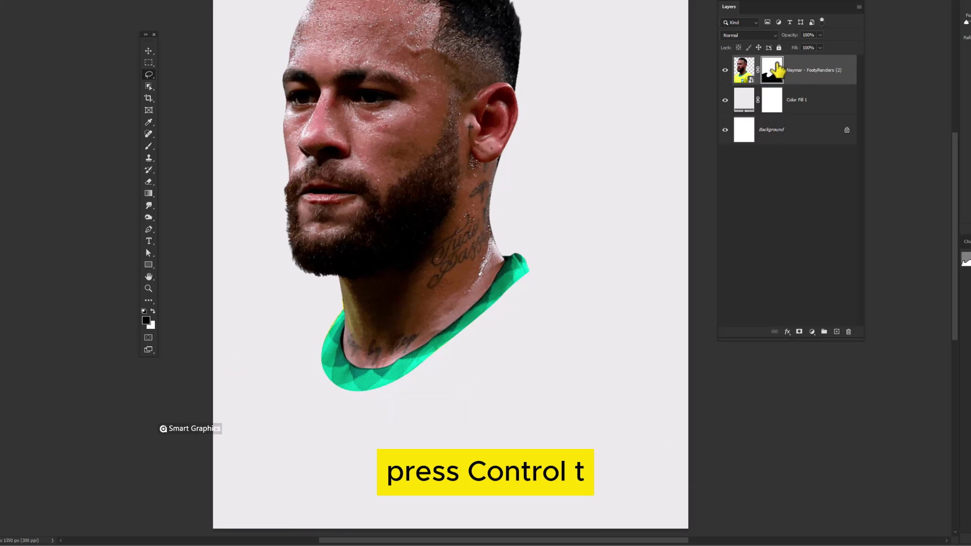
key(ctrl+t)
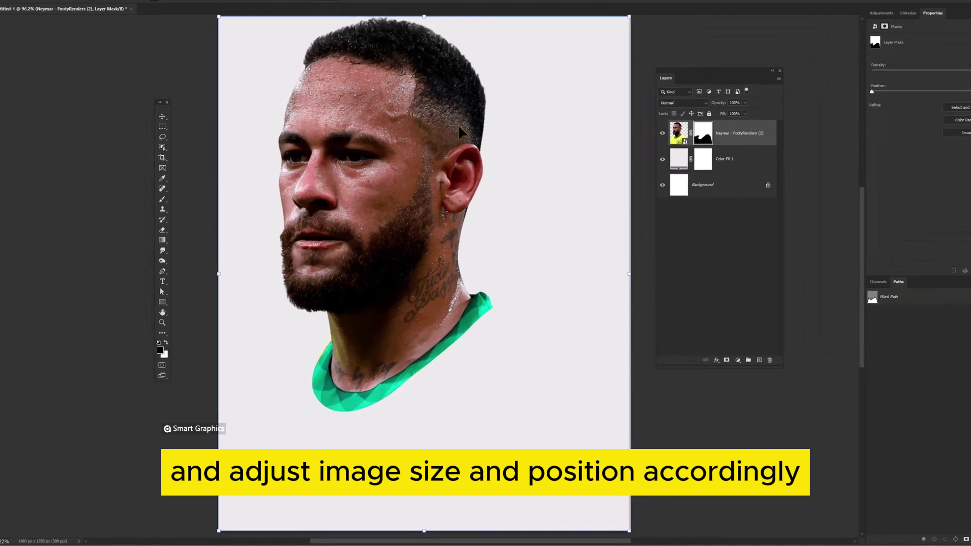
drag(422, 43, 423, 70)
mouse_move(439, 157)
mouse_down()
mouse_move(454, 167)
mouse_move(439, 166)
mouse_move(445, 157)
mouse_up()
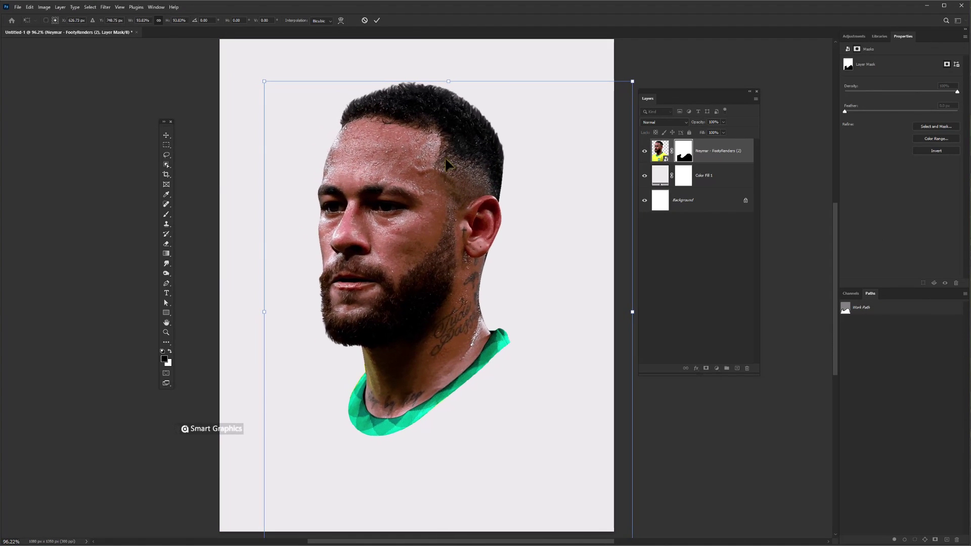
key(Return)
key(l)
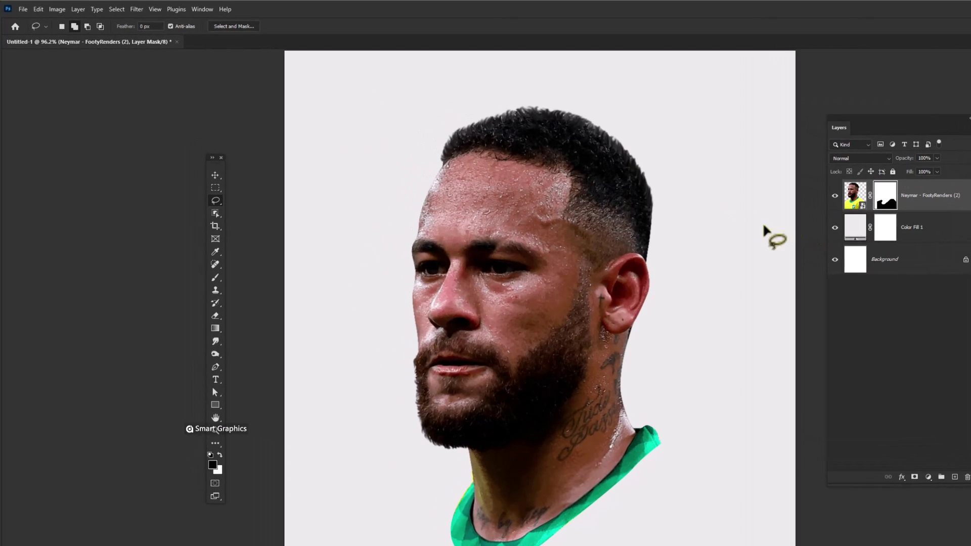
Open the Camera Raw filter and cancel without applying changes
click(137, 11)
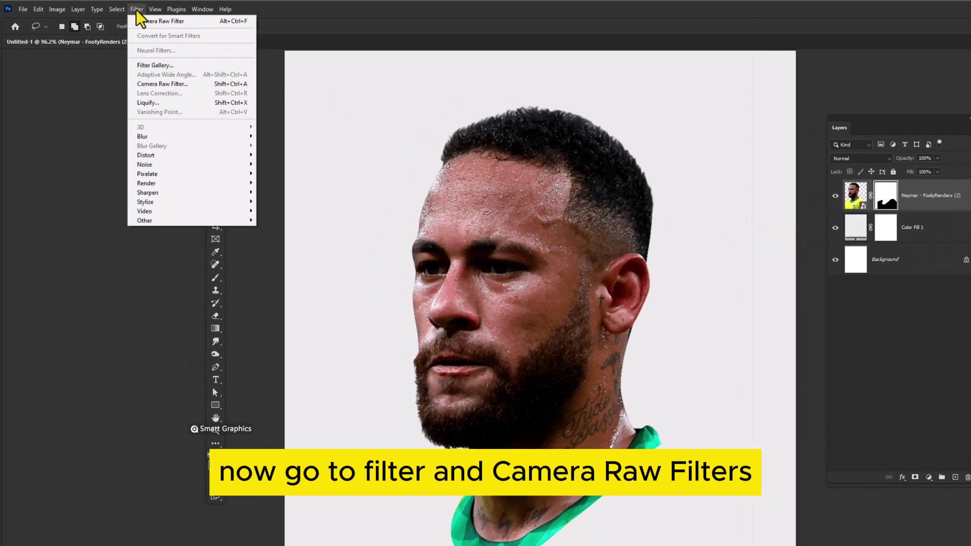
click(169, 84)
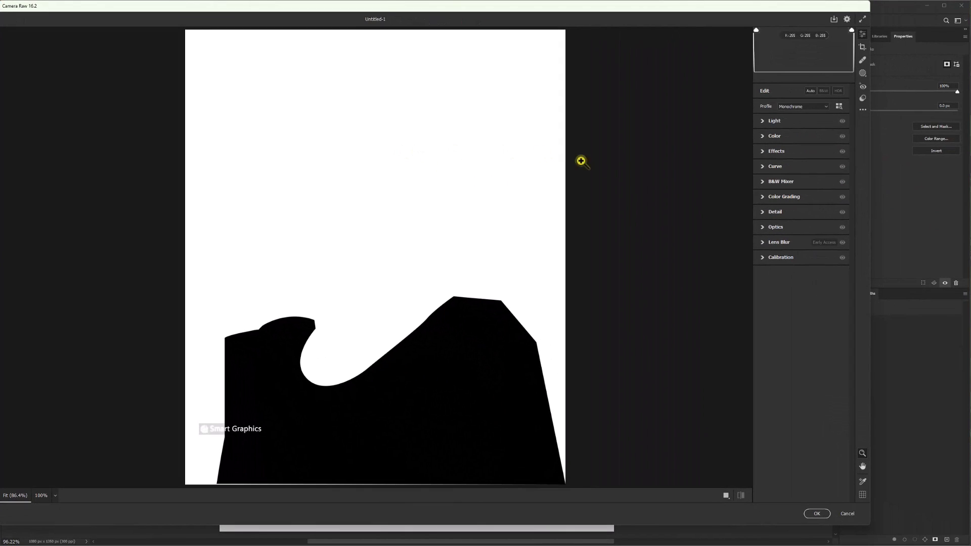
click(848, 514)
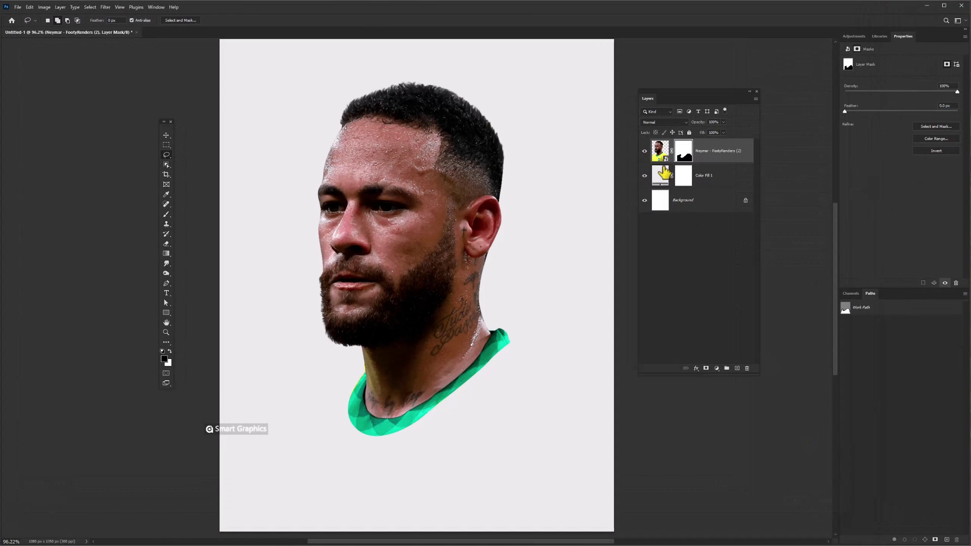
Reopen Camera Raw, raise Effects Texture and Detail Sharpening, and apply the filter
click(106, 7)
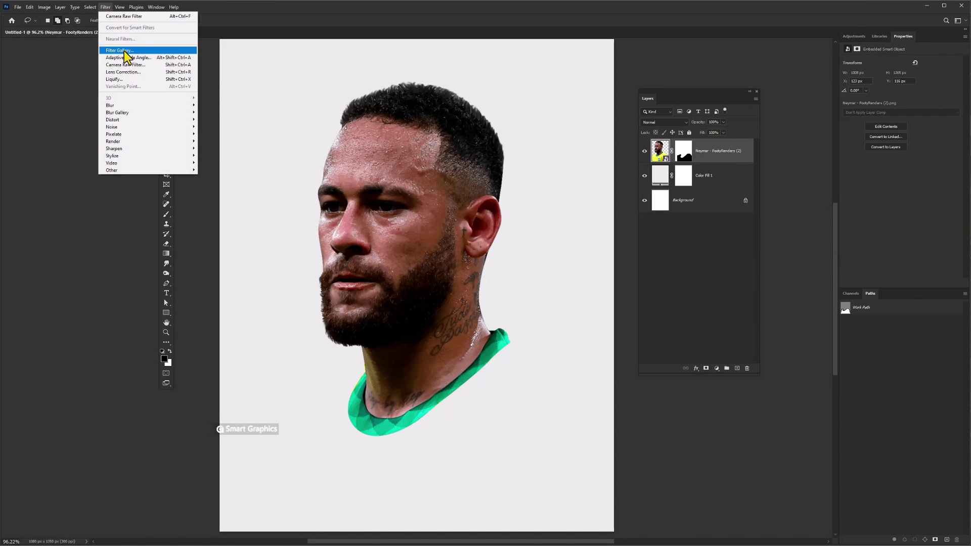
click(126, 65)
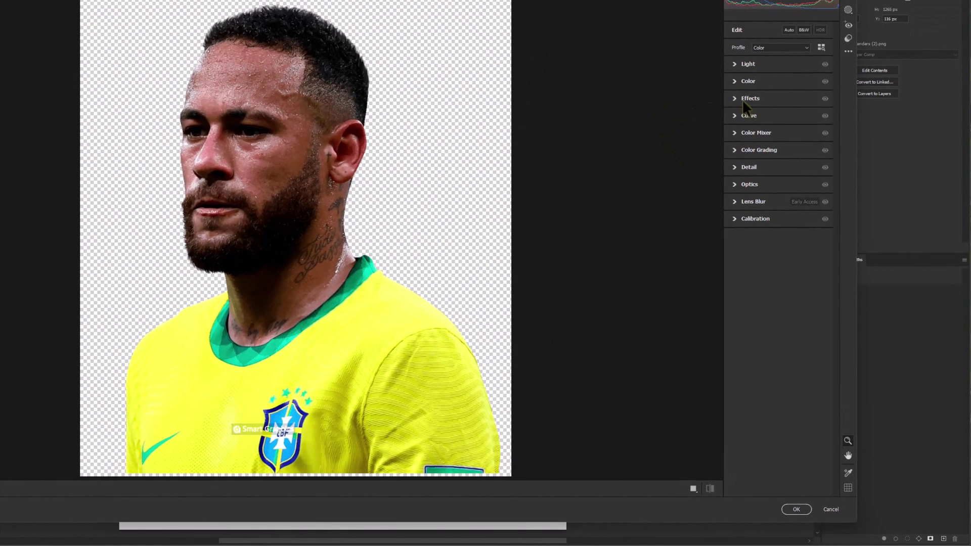
click(735, 97)
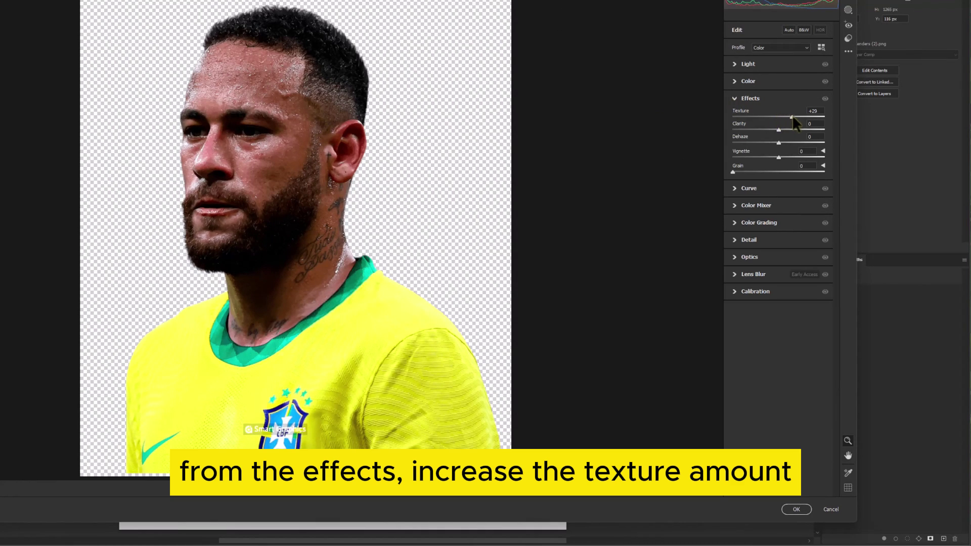
drag(821, 116, 822, 118)
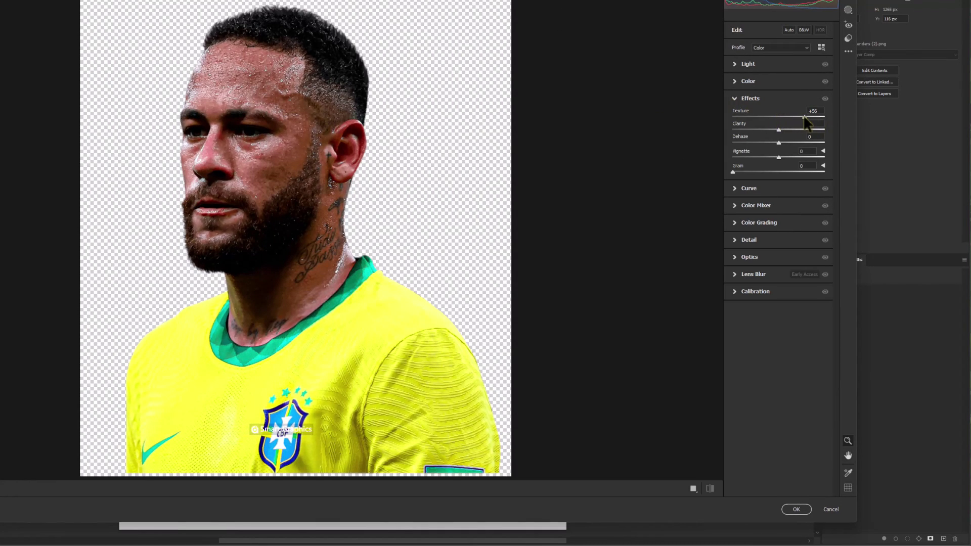
click(736, 99)
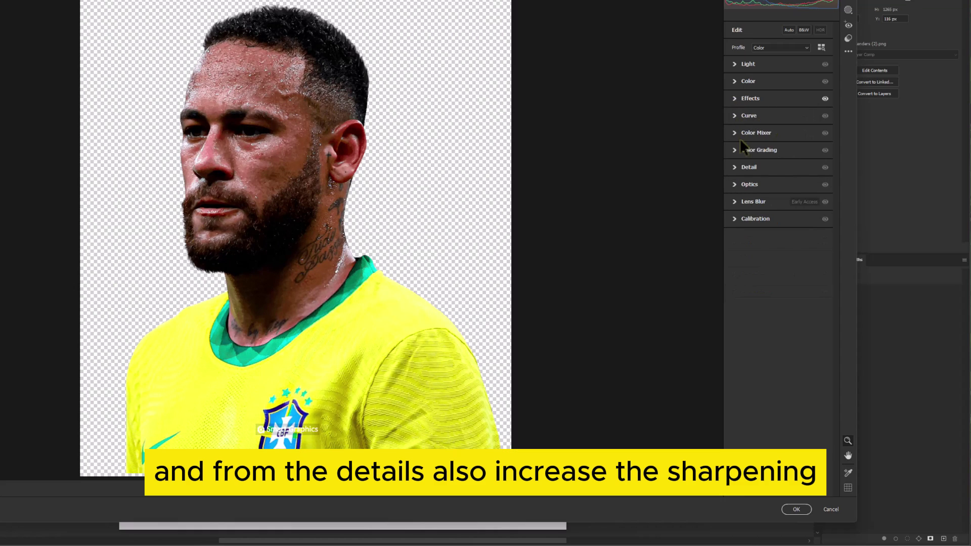
click(736, 169)
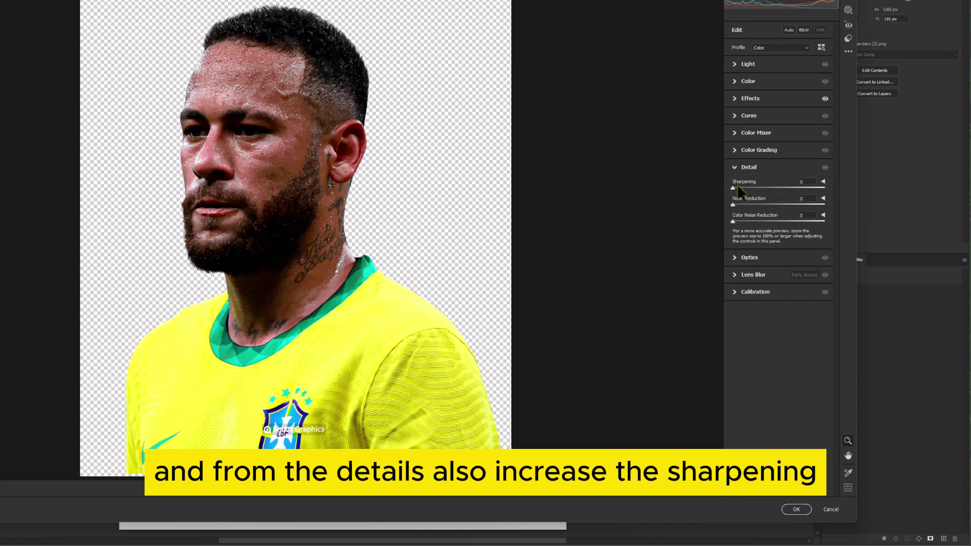
drag(733, 186, 747, 188)
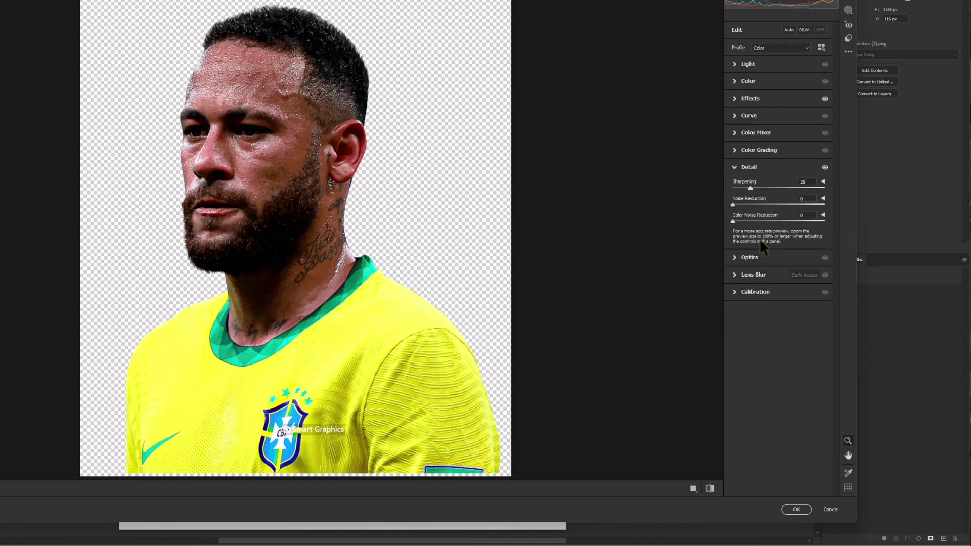
click(794, 507)
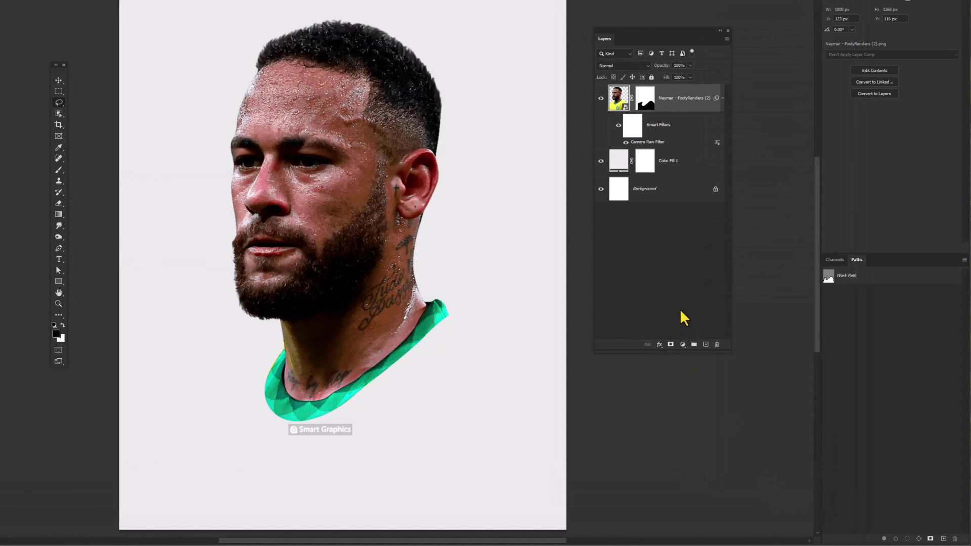
Add a Black & White adjustment layer clipped to the footballer layer
click(682, 345)
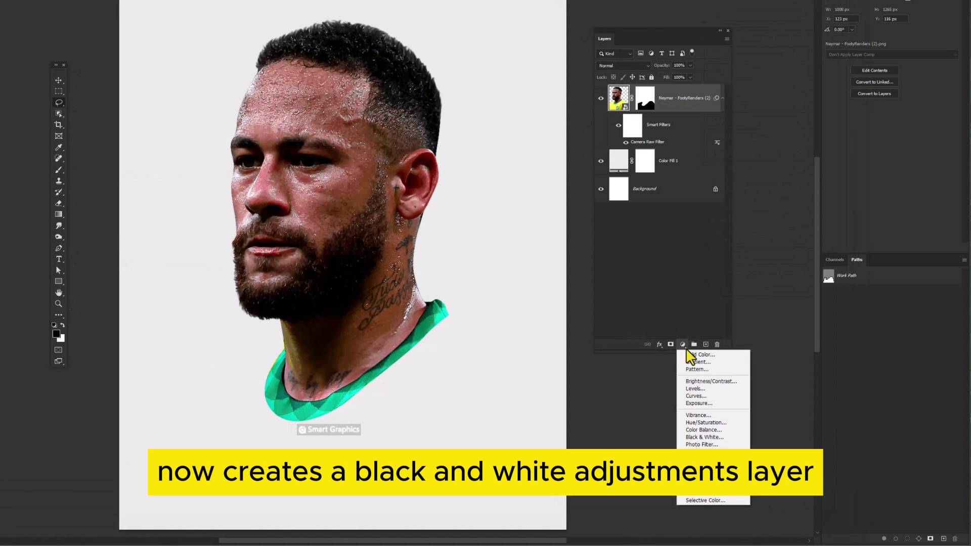
click(706, 436)
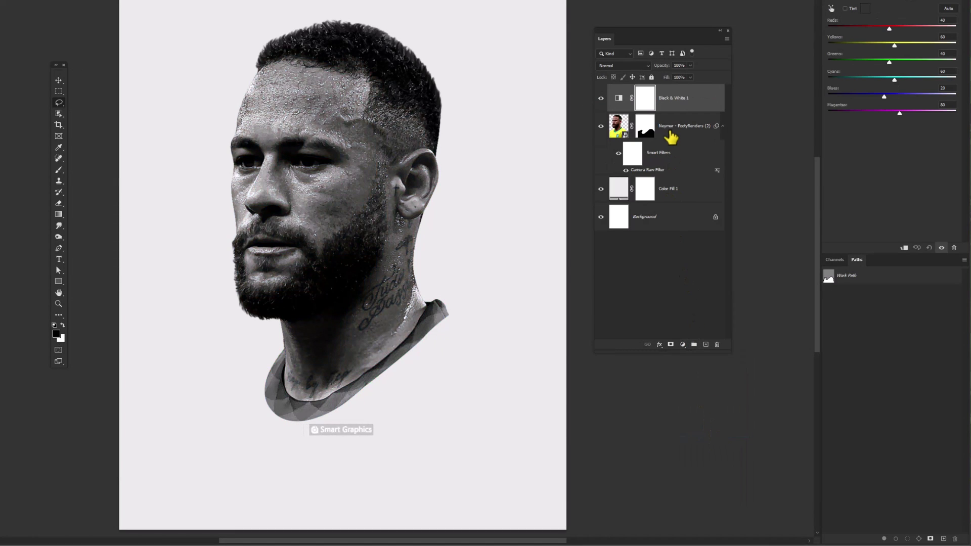
right_click(663, 105)
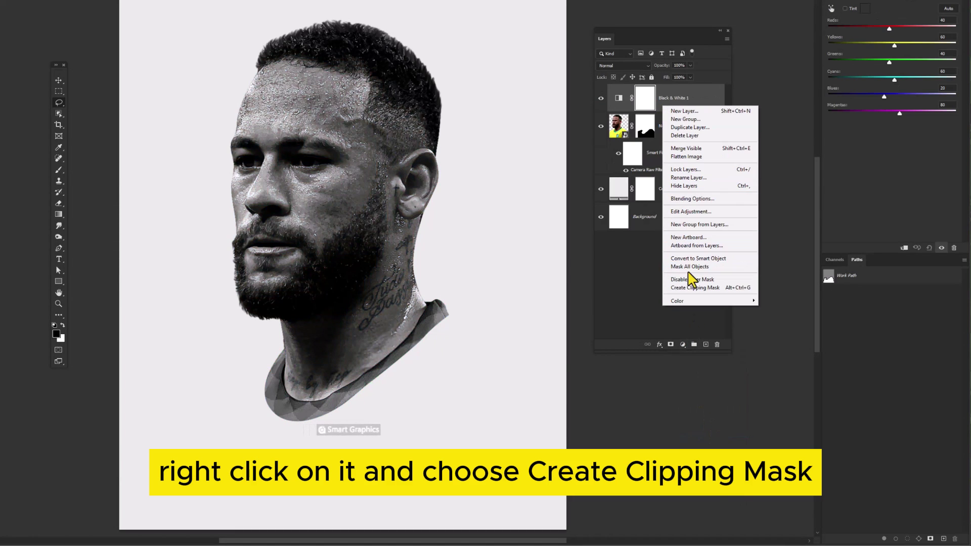
click(688, 288)
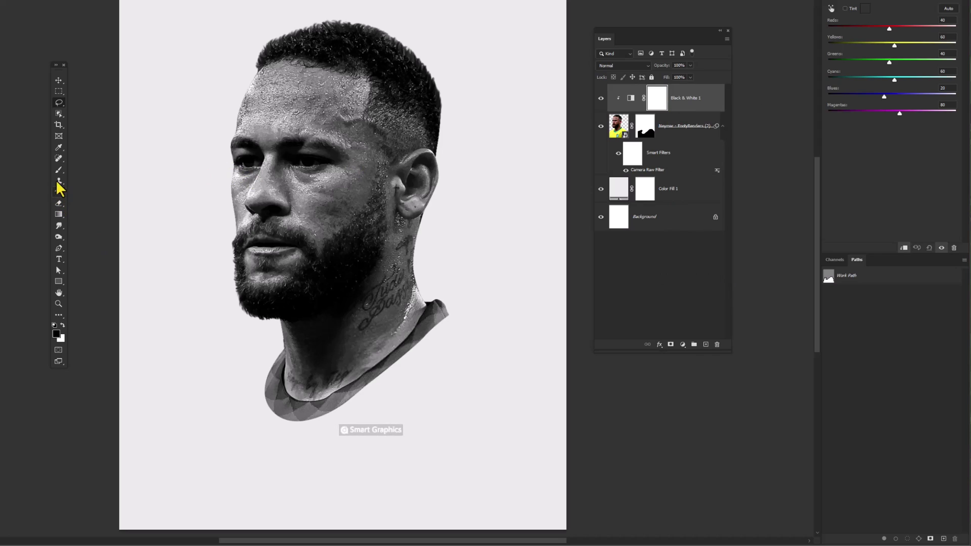
Quick-select the green collar on the player image layer
right_click(58, 104)
right_click(57, 114)
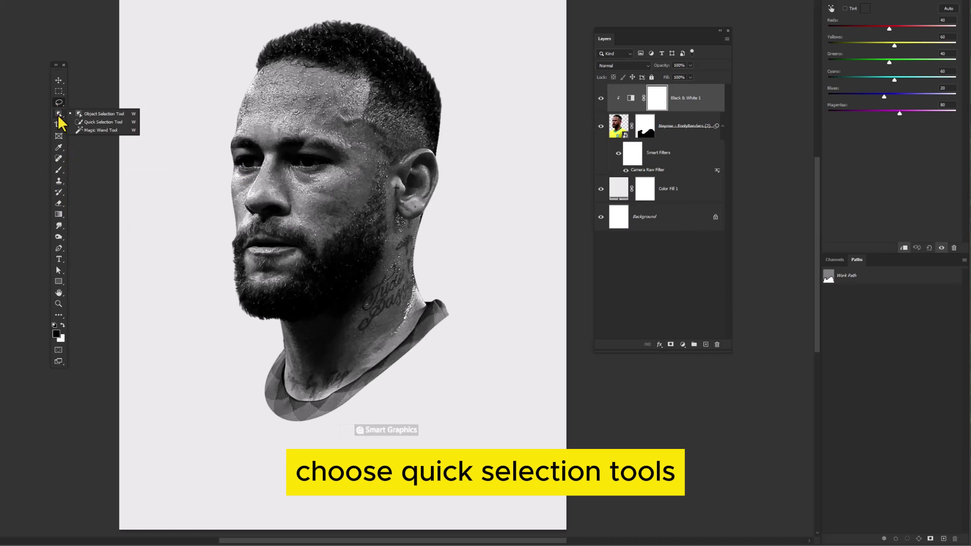
click(86, 123)
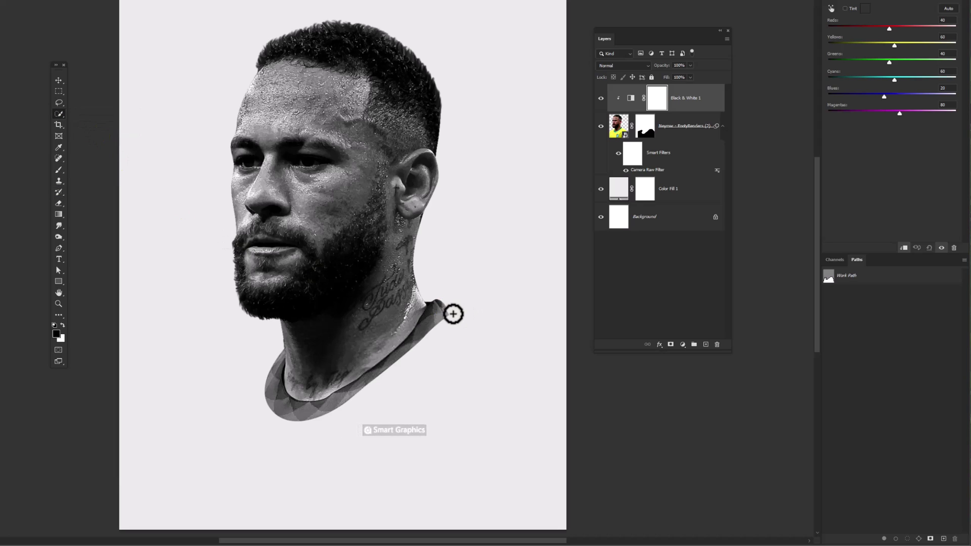
click(618, 127)
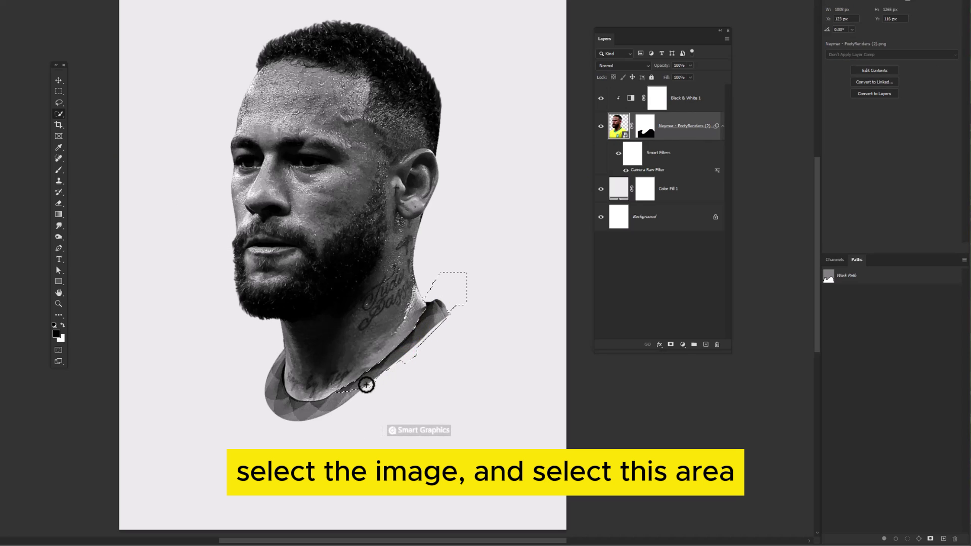
drag(317, 421, 289, 421)
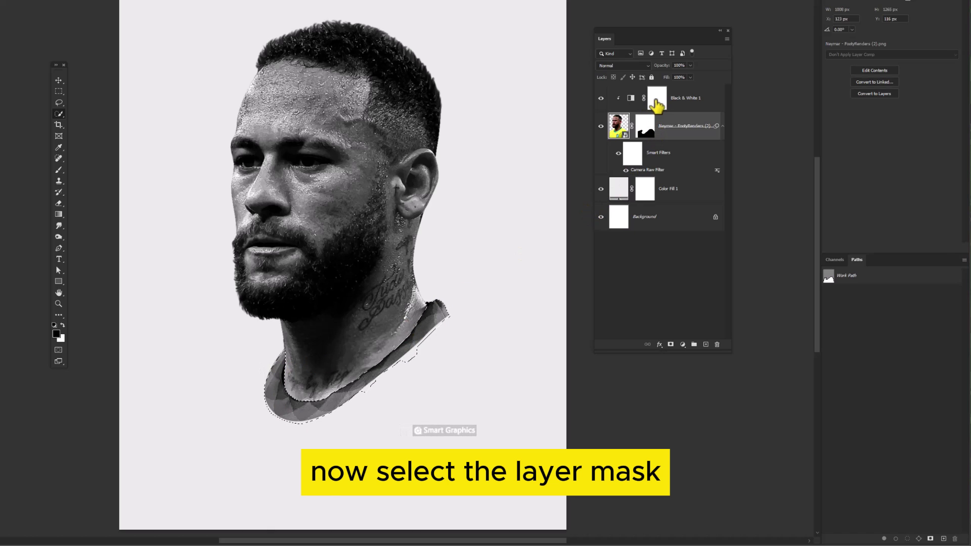
Paint the collar on the Black & White mask with a hard round brush, then deselect
click(656, 103)
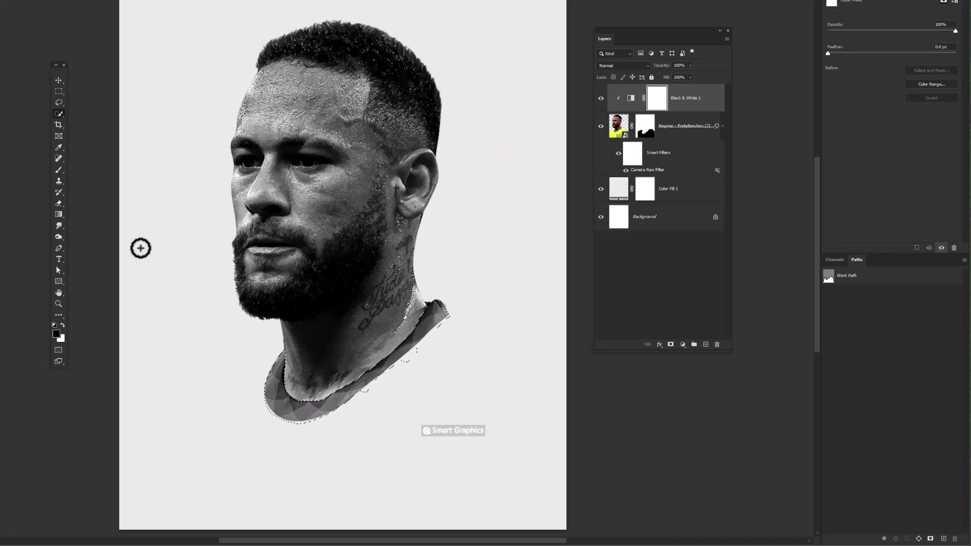
right_click(58, 171)
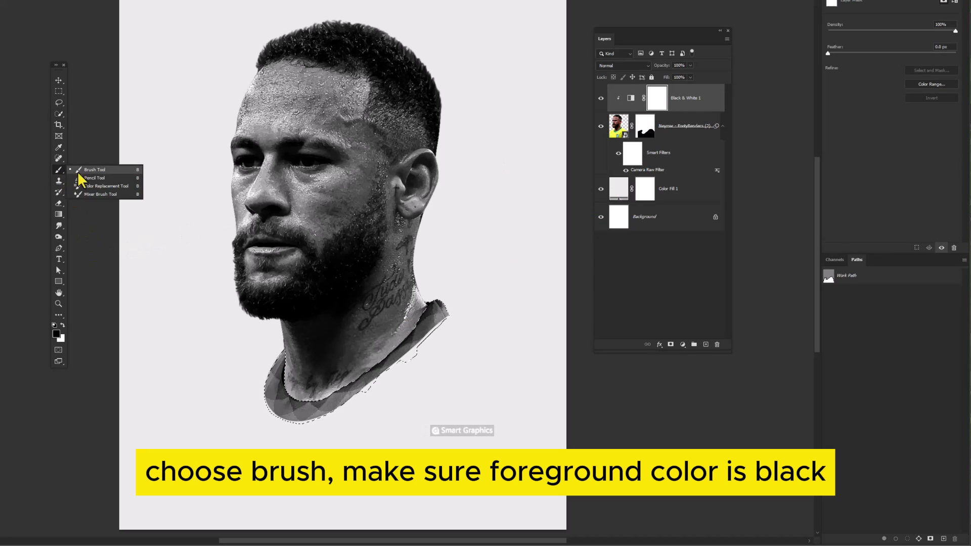
click(101, 169)
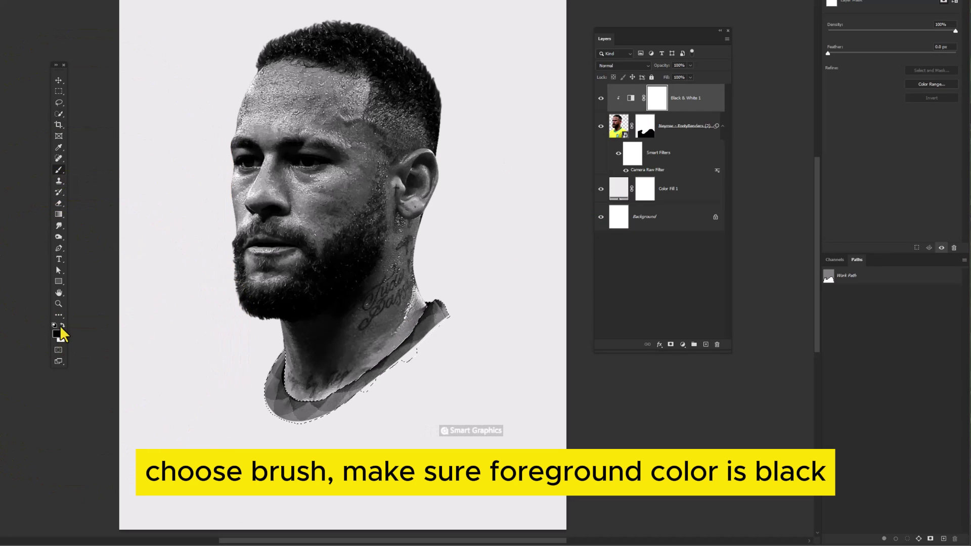
right_click(462, 312)
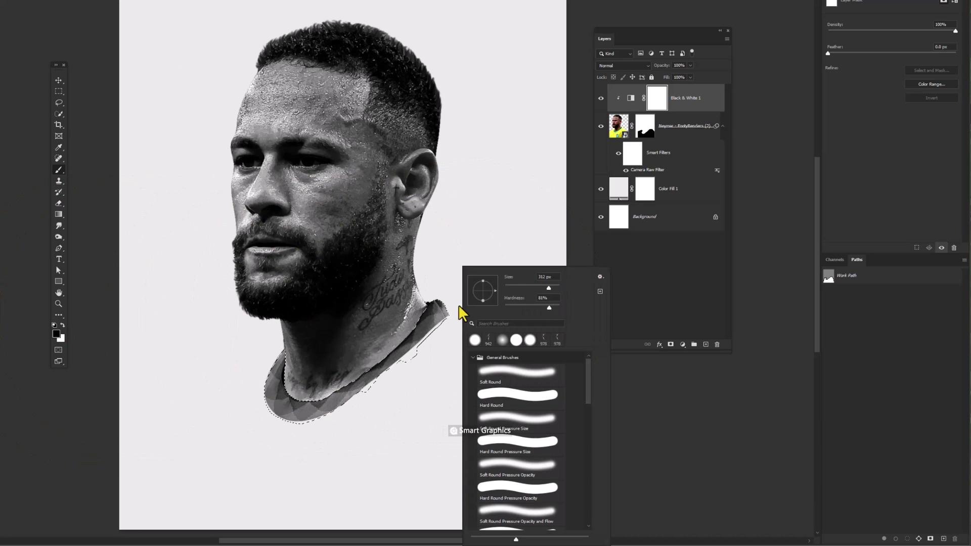
double_click(511, 396)
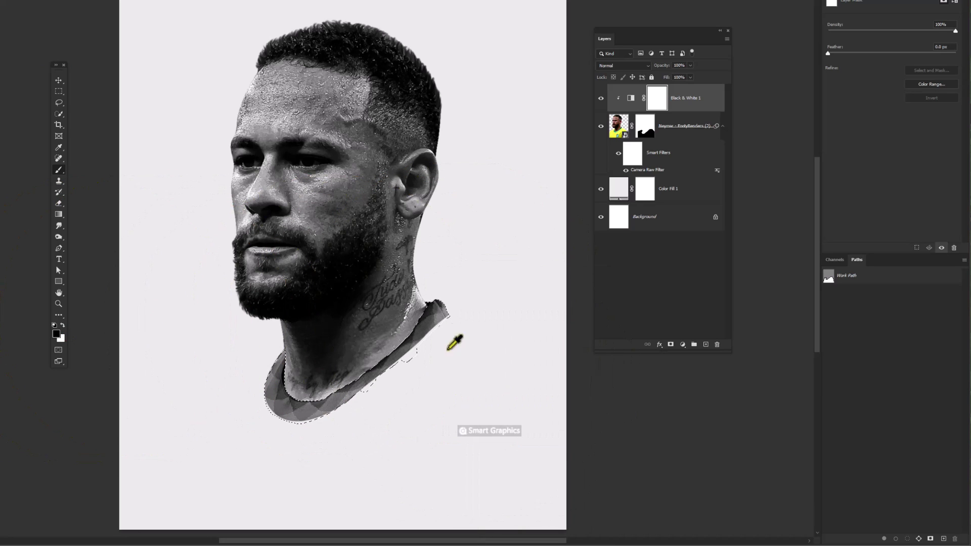
mouse_move(449, 282)
mouse_down()
mouse_move(407, 351)
mouse_move(321, 385)
mouse_up()
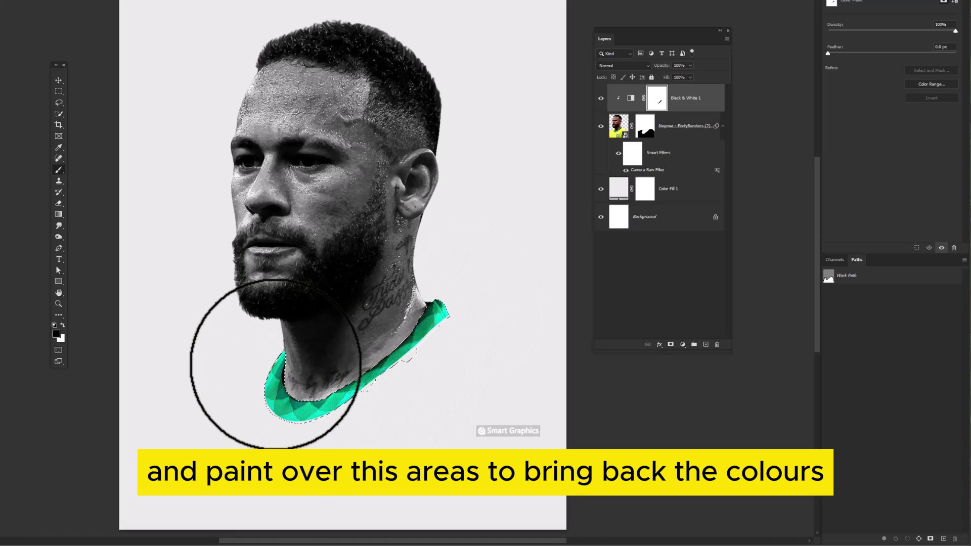
click(350, 363)
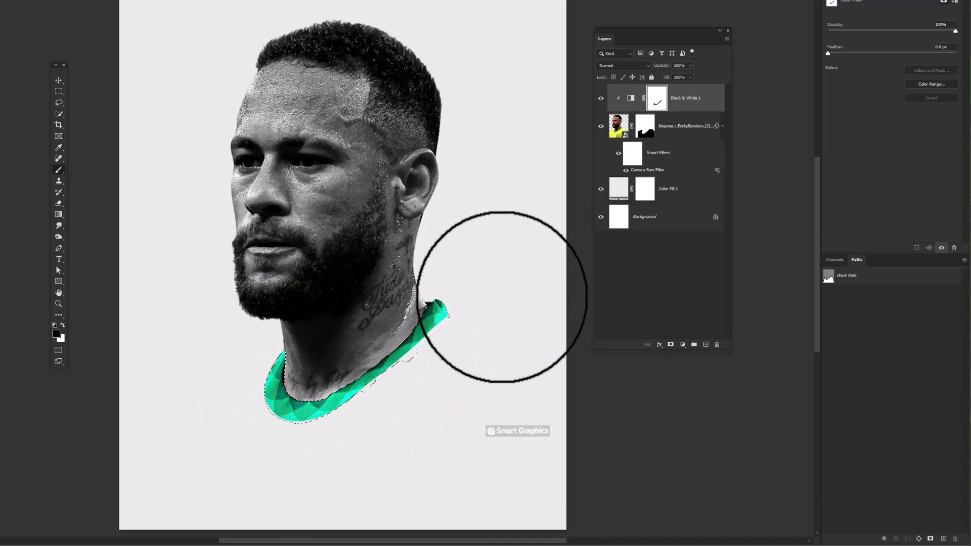
key(ctrl+d)
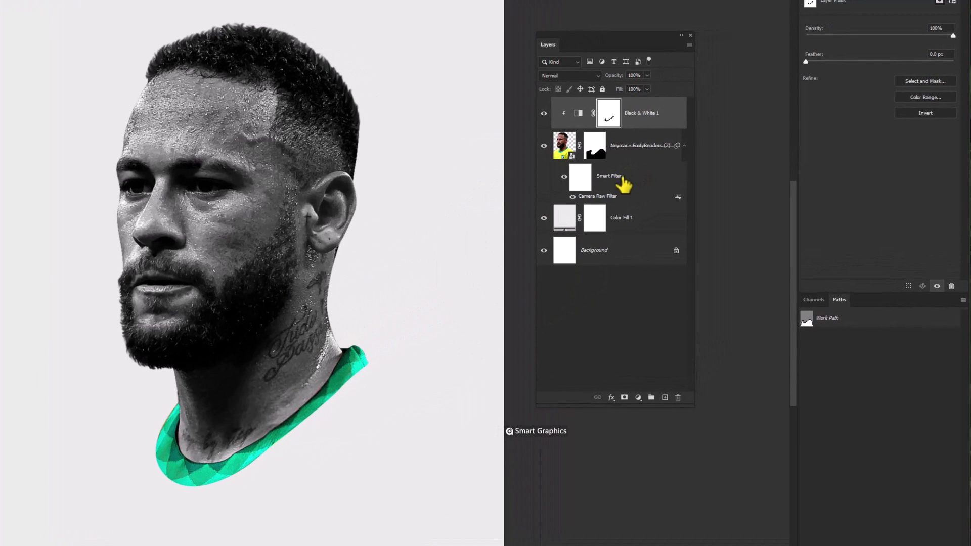
Group the player and Black & White layers and name the group IMAGE 1
shift+click(649, 160)
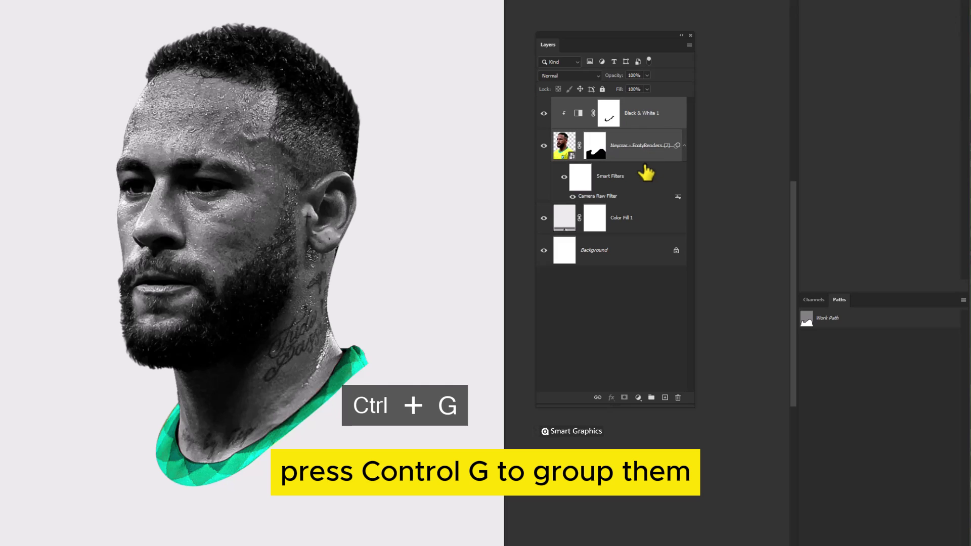
key(ctrl+g)
double_click(579, 103)
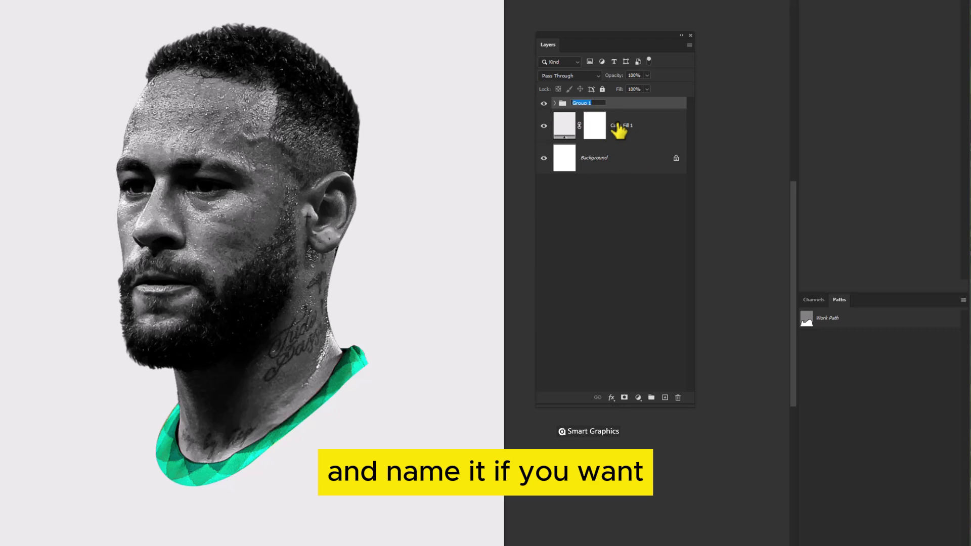
text(IMAGE)
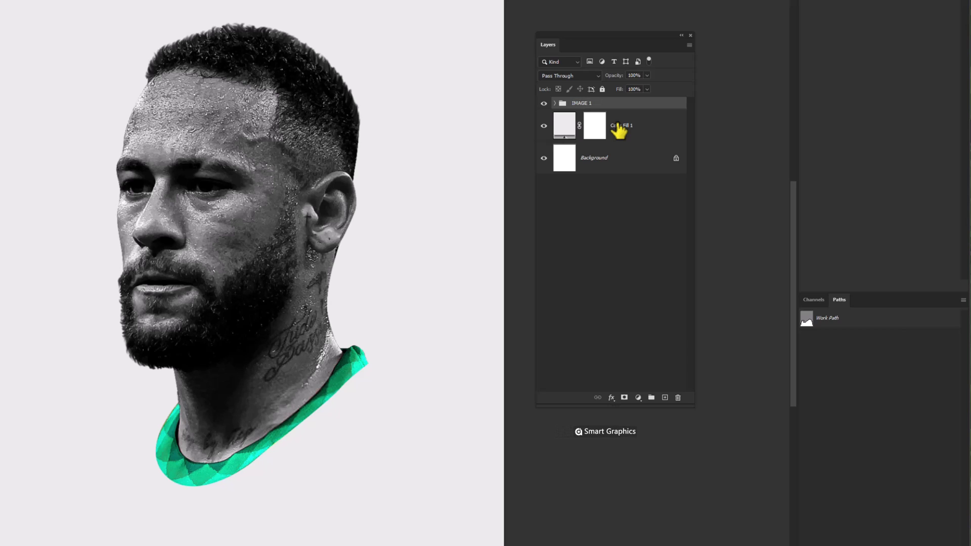
click(544, 104)
click(543, 103)
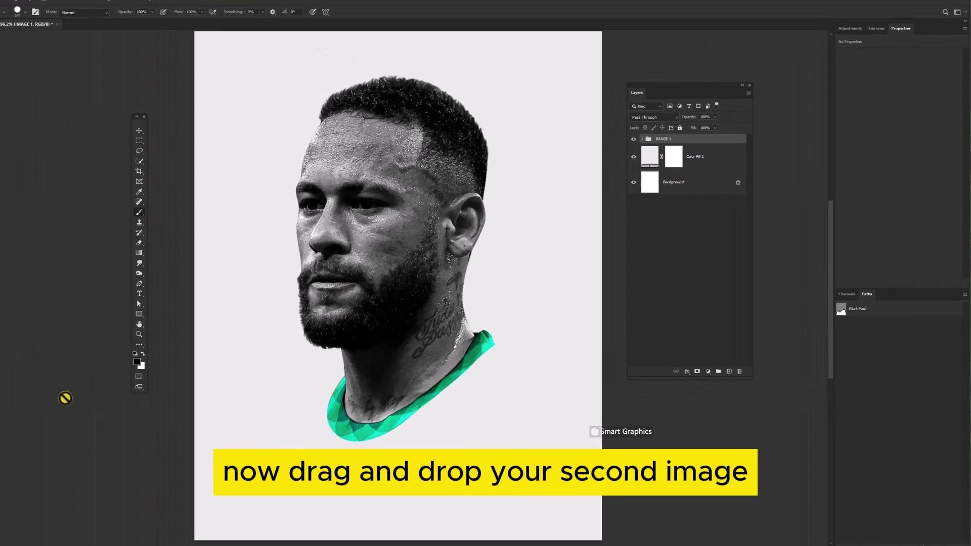
Place the Neymar – FootyRenders (1) kicking photo, scaled down and moved to the lower right
drag(304, 354, 363, 352)
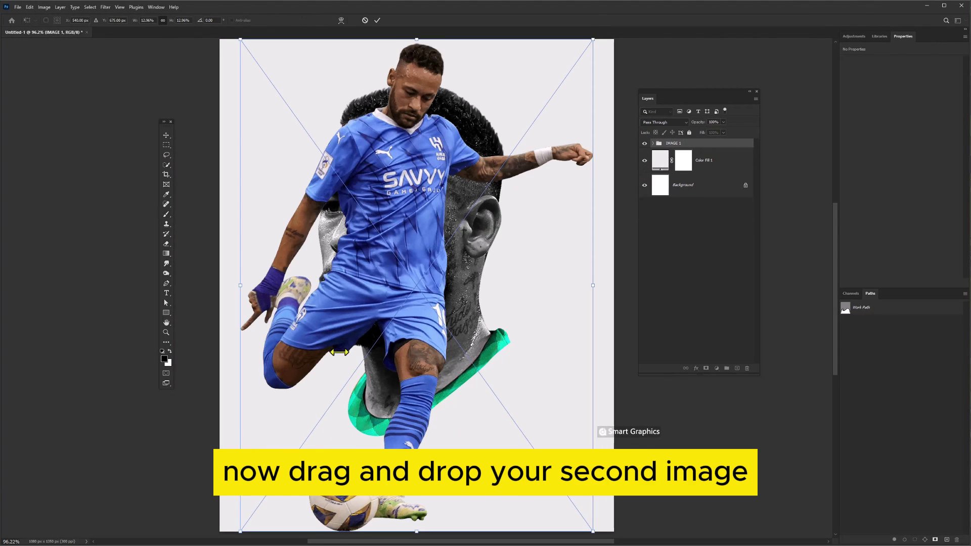
drag(418, 40, 418, 192)
drag(419, 301, 486, 251)
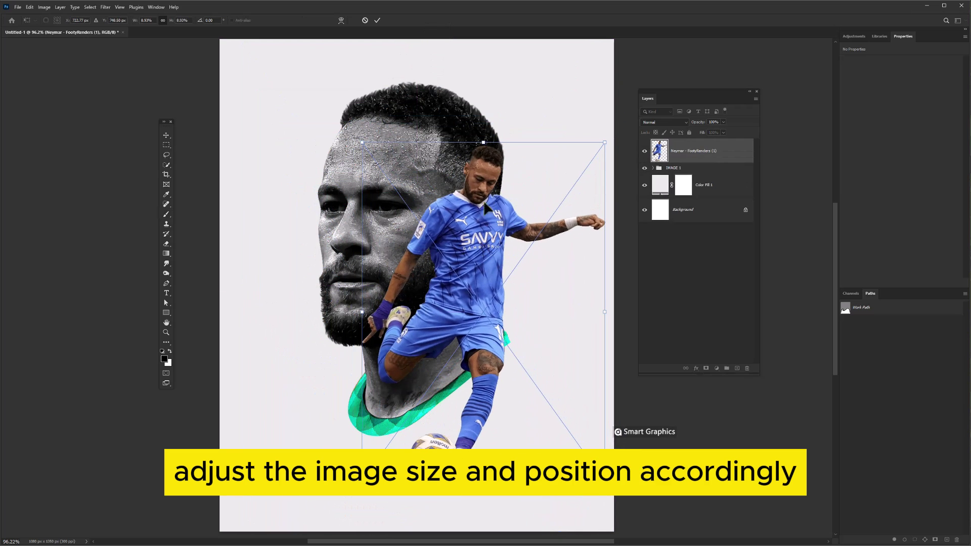
drag(483, 143, 483, 259)
mouse_move(476, 308)
mouse_down()
mouse_move(465, 305)
mouse_move(471, 297)
mouse_move(477, 314)
mouse_up()
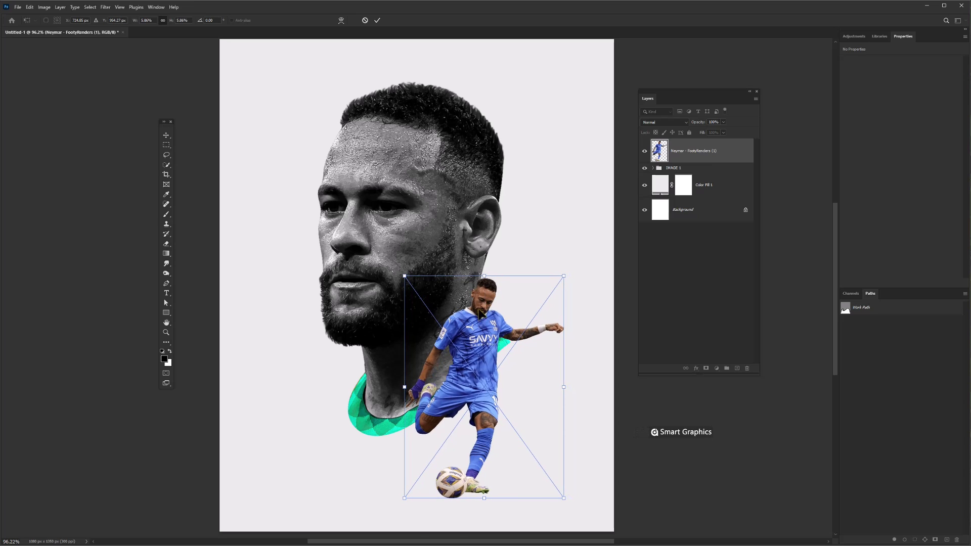
key(Return)
key(b)
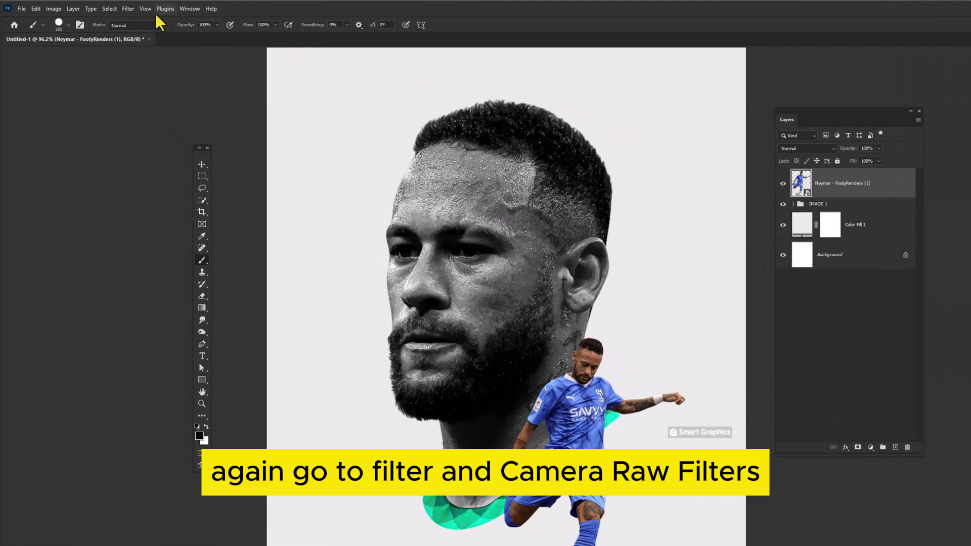
Run the Camera Raw Filter on the kicking player, raising Sharpening to 62 and Texture to +46
click(128, 9)
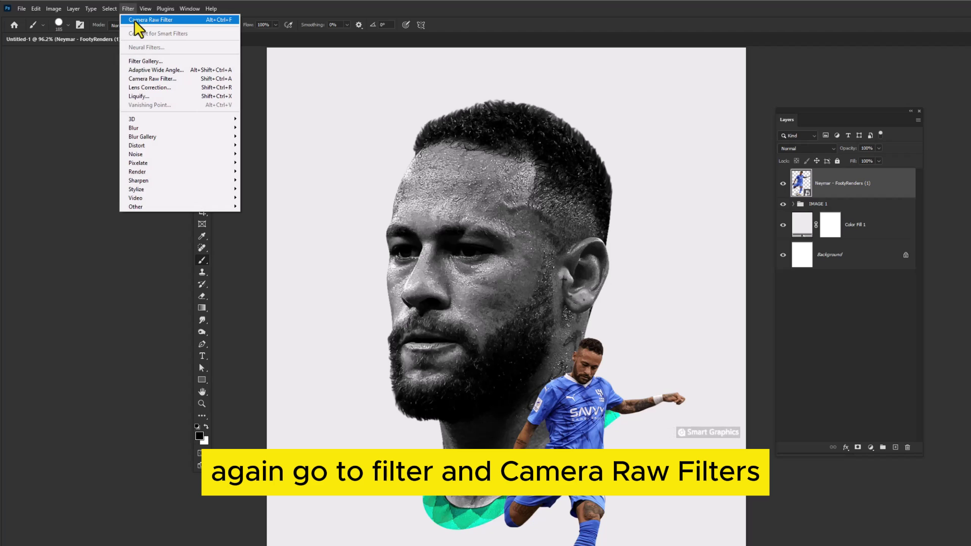
click(152, 80)
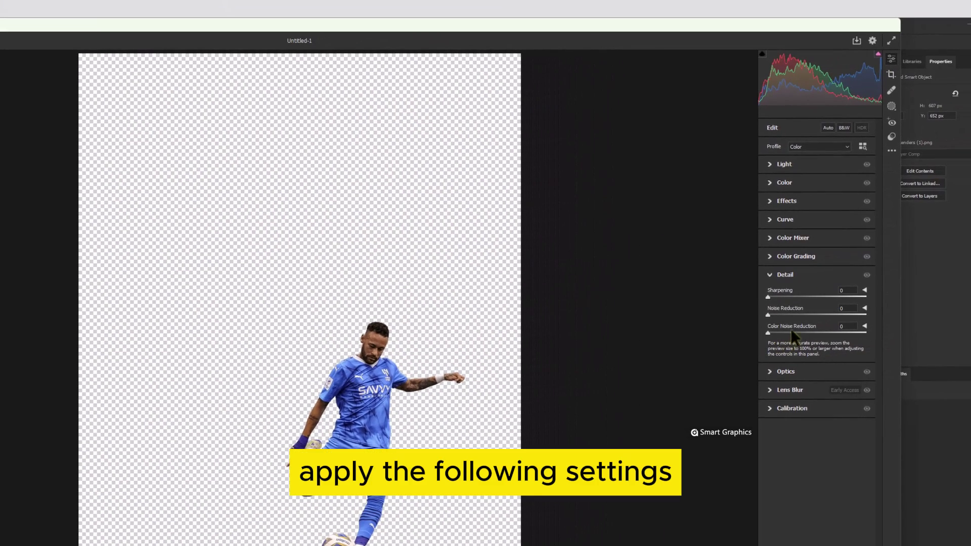
drag(768, 297, 808, 295)
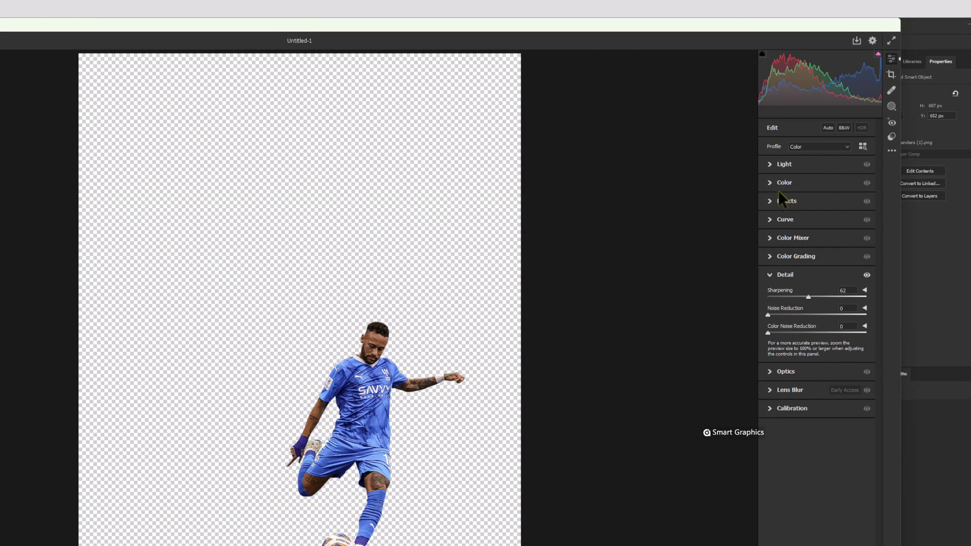
click(770, 201)
drag(818, 221, 839, 221)
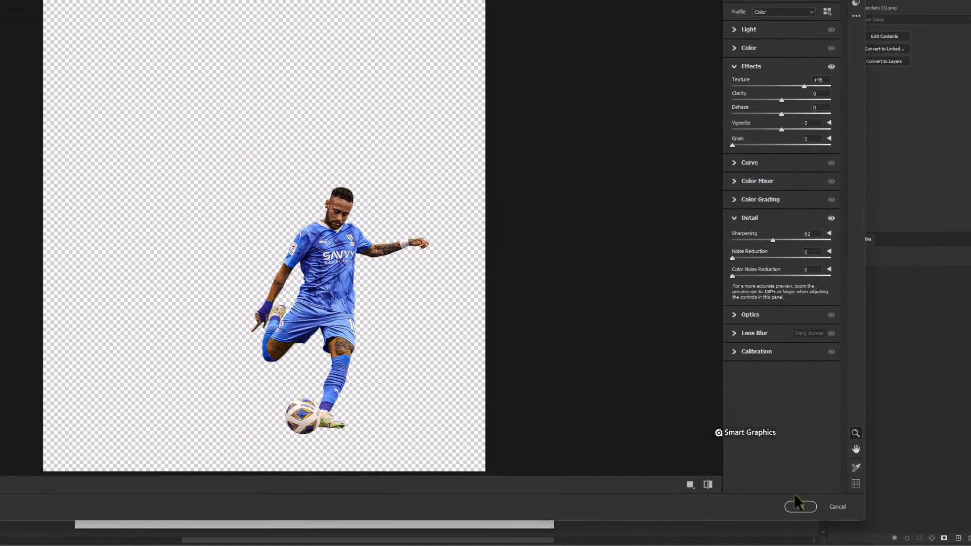
click(799, 507)
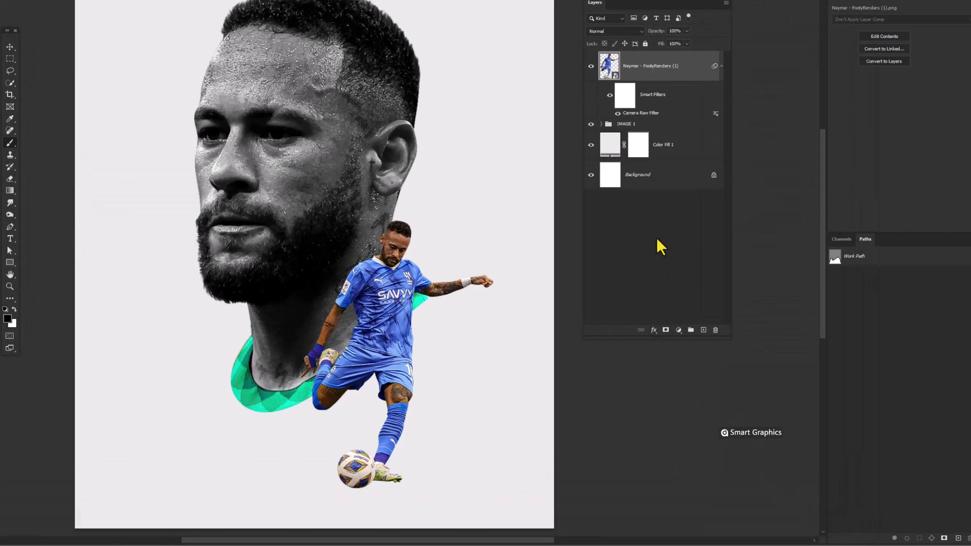
Collapse the player's smart filters and add a Black & White adjustment layer
click(722, 66)
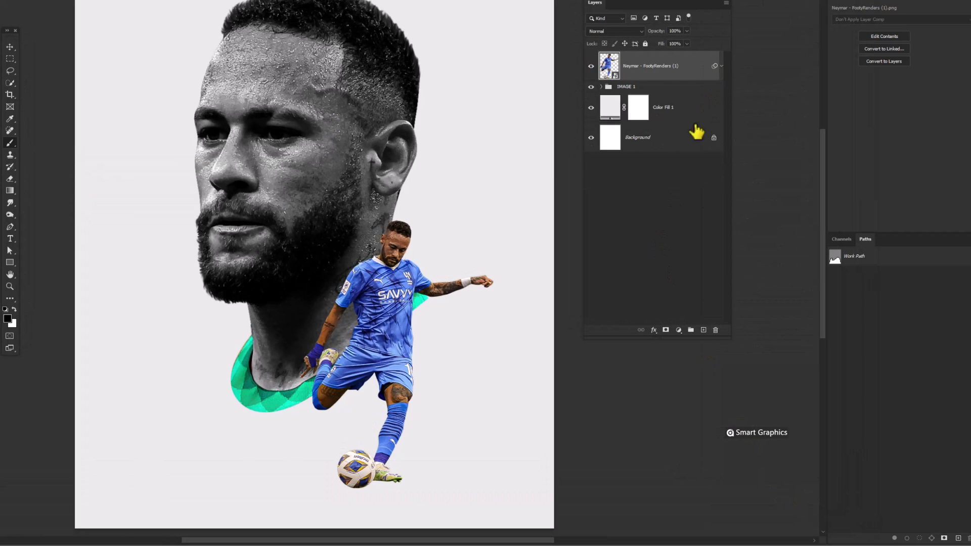
click(678, 329)
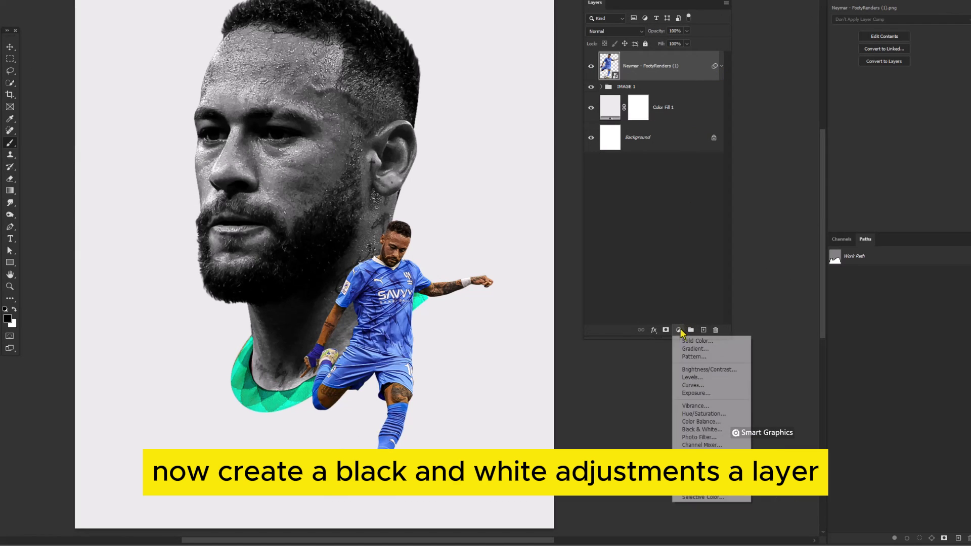
click(707, 430)
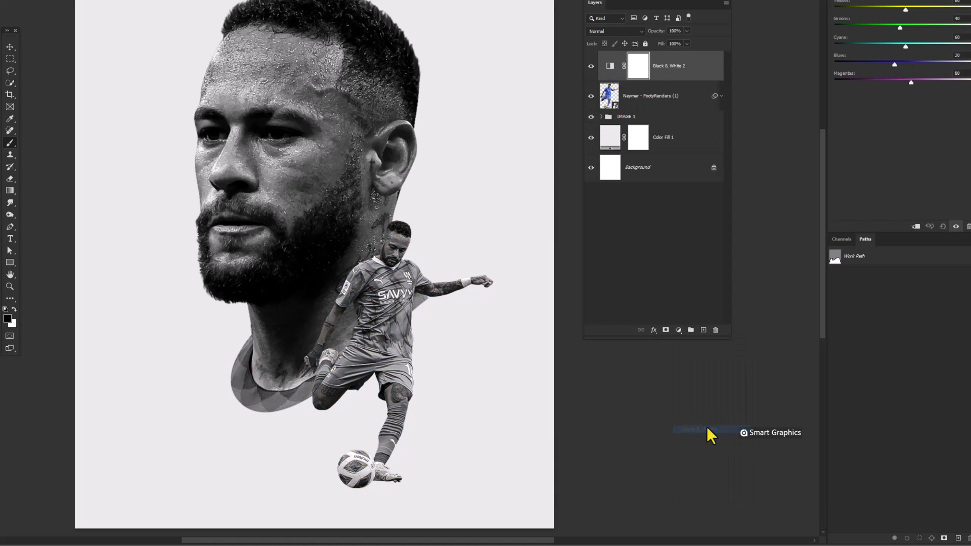
Clip the Black & White 2 adjustment to the player and invert its mask
alt+click(660, 76)
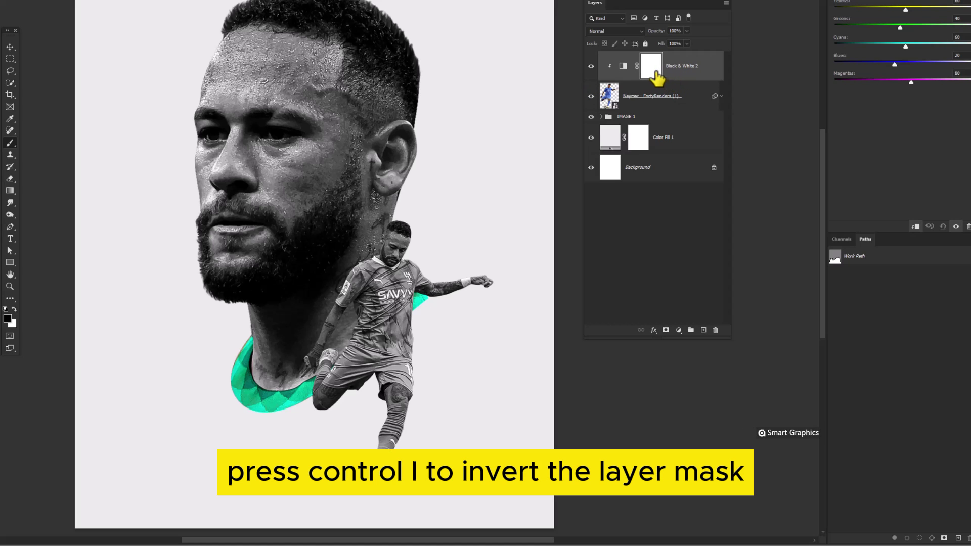
click(653, 73)
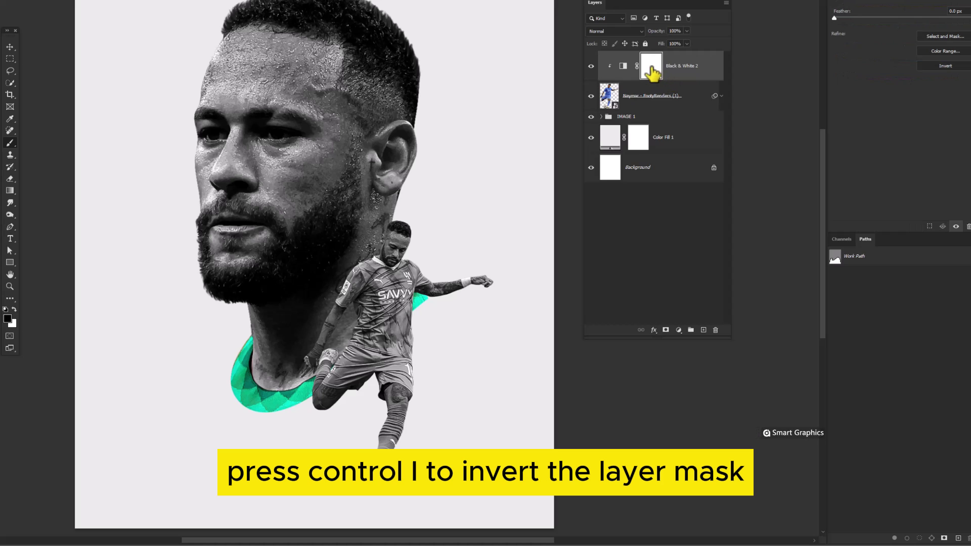
key(ctrl+i)
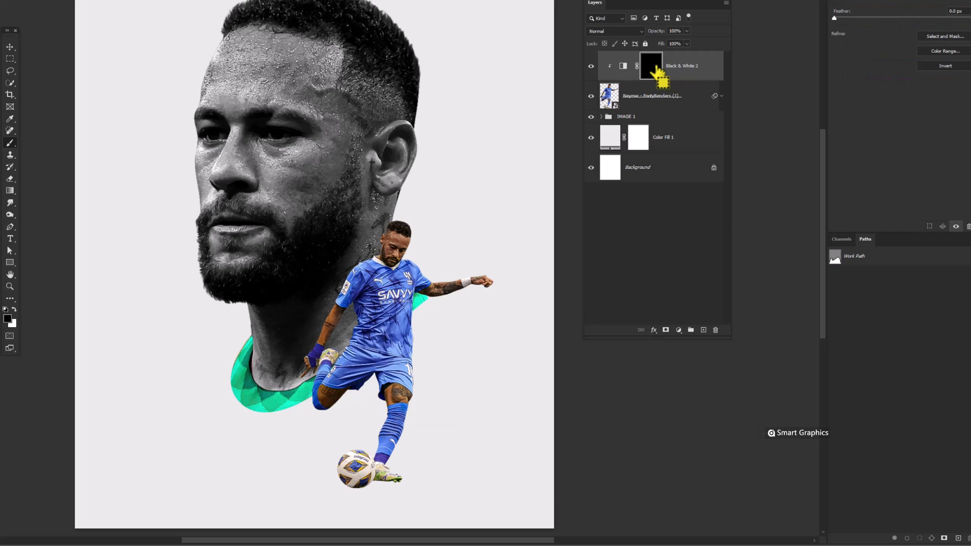
Select the Brush tool with white as the foreground colour
click(9, 143)
click(424, 229)
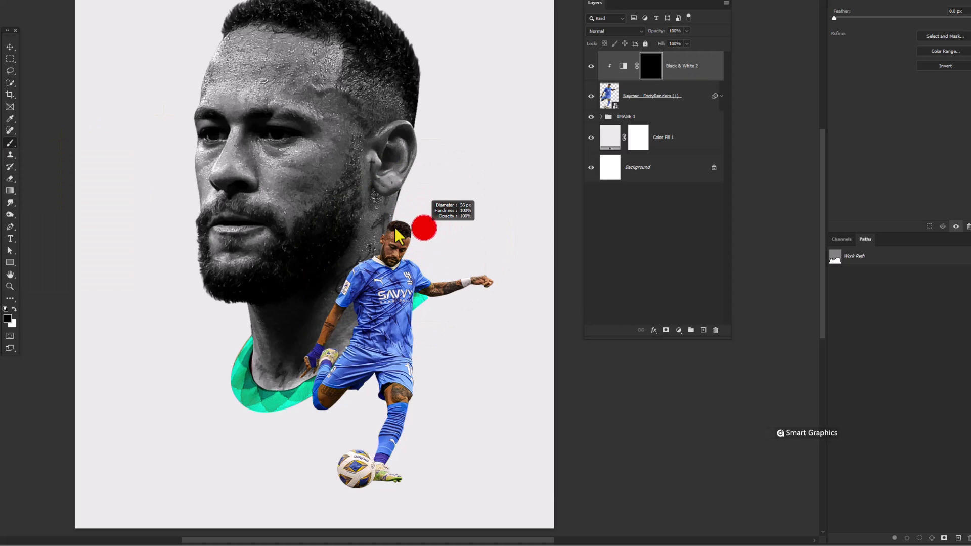
click(14, 309)
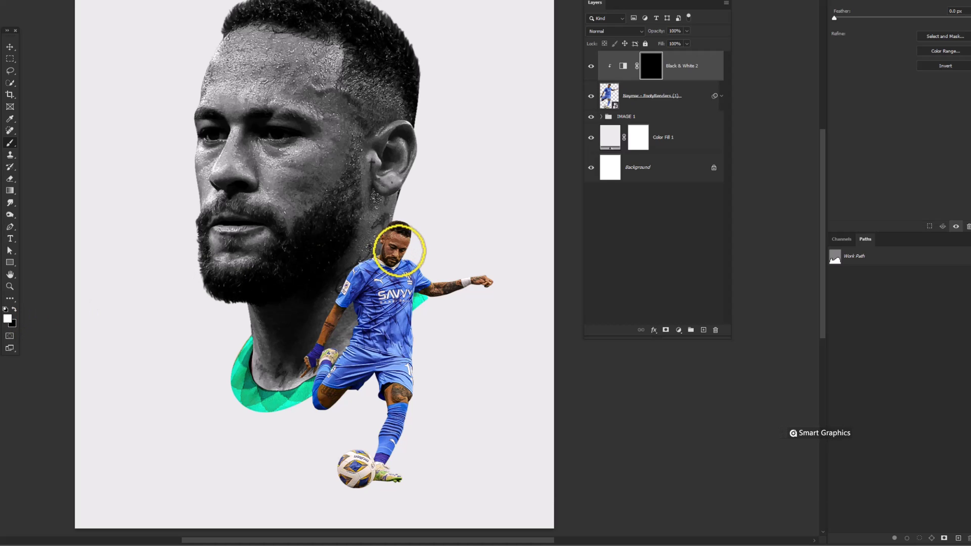
Paint the Black & White 2 mask over the player's head, arm and both knees
mouse_move(394, 230)
mouse_down()
mouse_move(397, 238)
mouse_move(408, 228)
mouse_move(383, 238)
mouse_move(387, 244)
mouse_up()
mouse_move(445, 263)
mouse_down()
mouse_move(445, 281)
mouse_move(497, 283)
mouse_up()
mouse_move(401, 392)
mouse_down()
mouse_move(411, 397)
mouse_move(391, 392)
mouse_move(403, 395)
mouse_up()
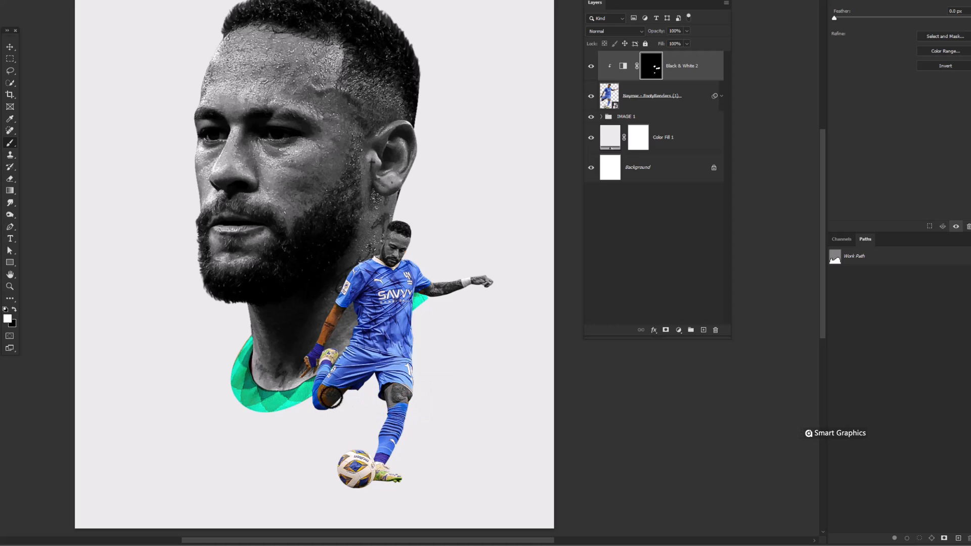
mouse_move(325, 385)
mouse_down()
mouse_move(327, 398)
mouse_move(326, 329)
mouse_move(339, 314)
mouse_move(330, 321)
mouse_move(335, 341)
mouse_move(335, 327)
mouse_up()
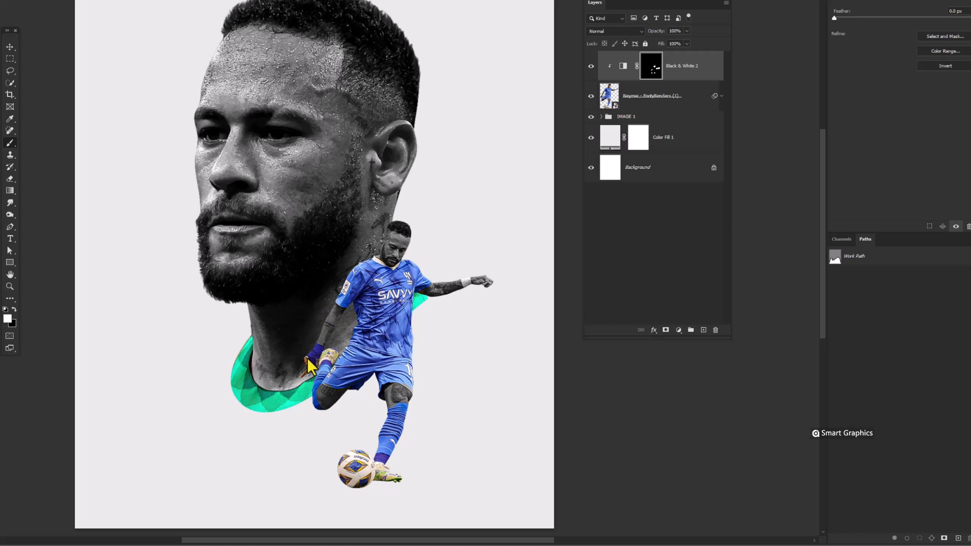
click(336, 354)
click(400, 410)
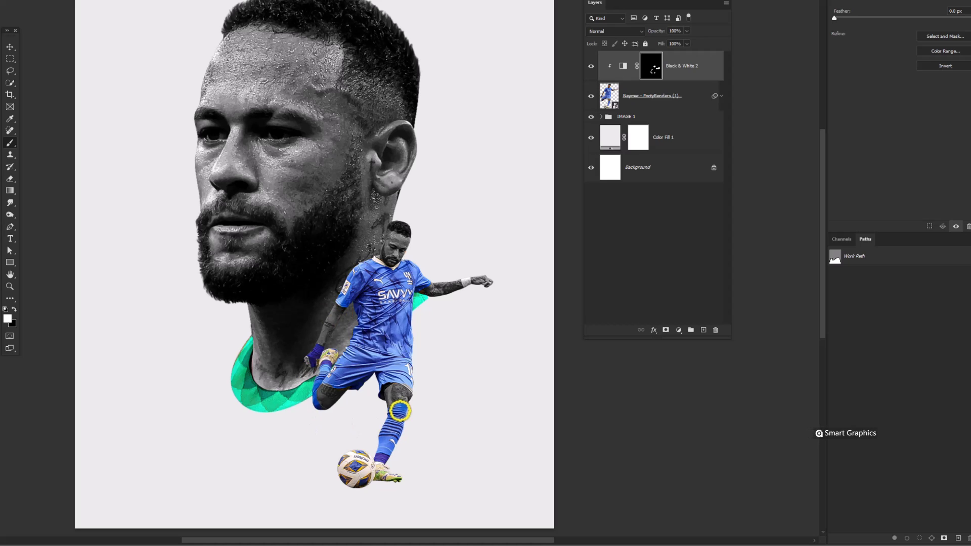
click(680, 117)
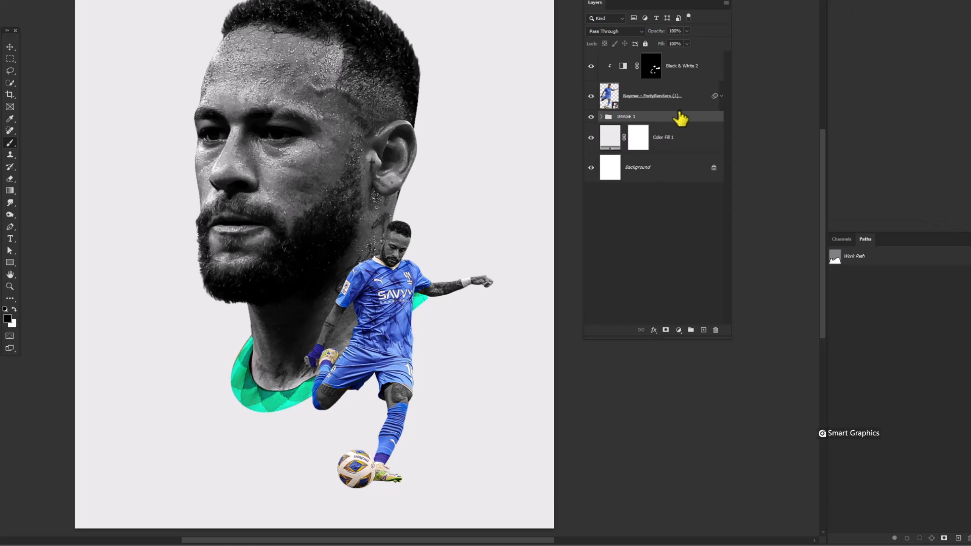
Add a layer named shadows and set up an enlarged, flattened Soft Round brush
click(703, 330)
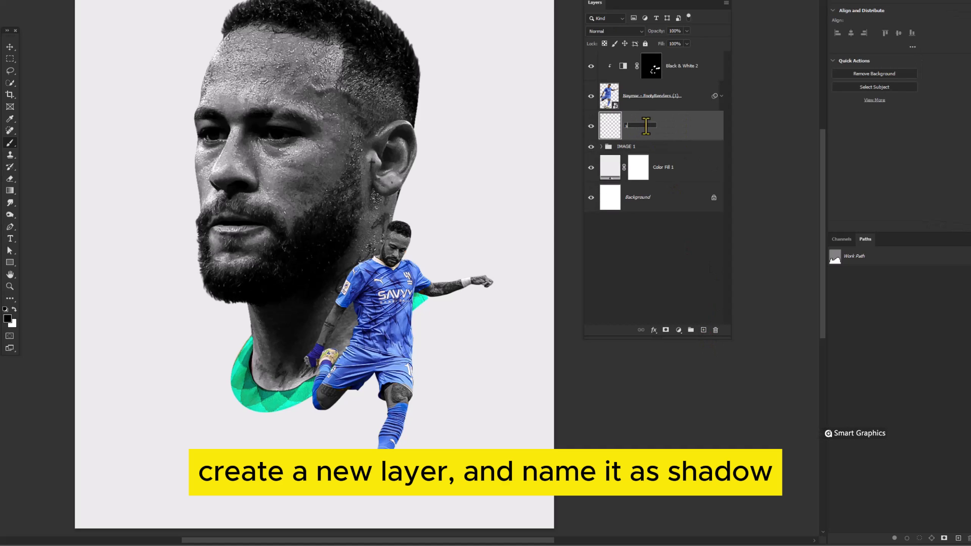
key(BackSpace)
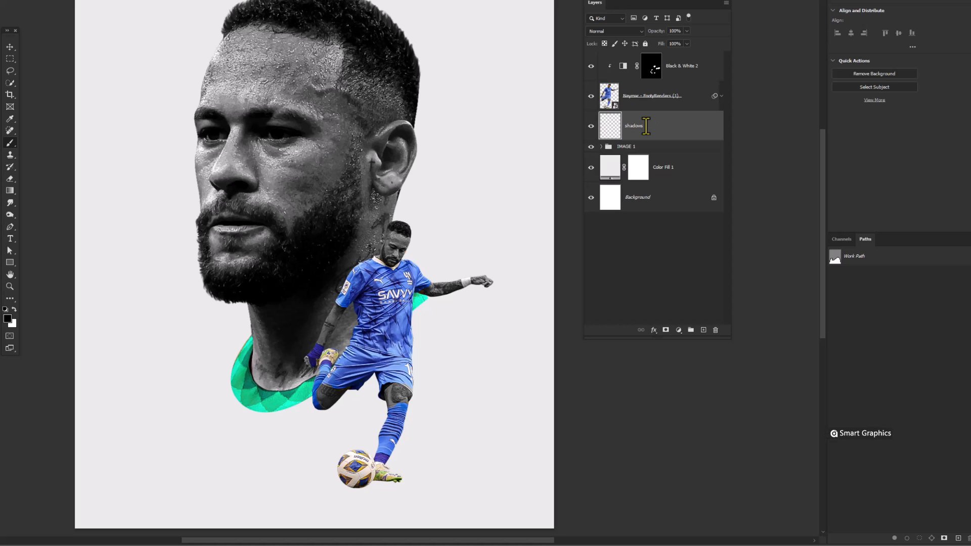
right_click(151, 160)
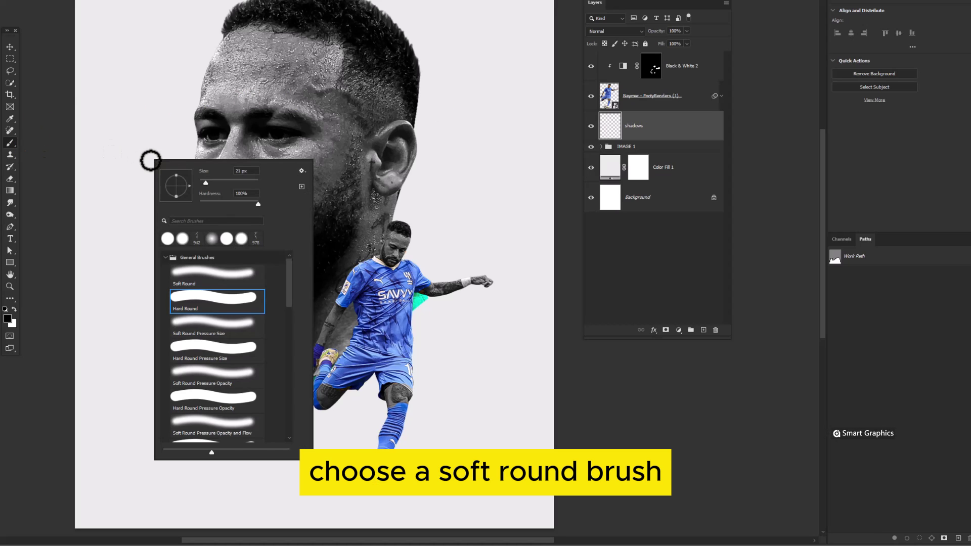
click(205, 277)
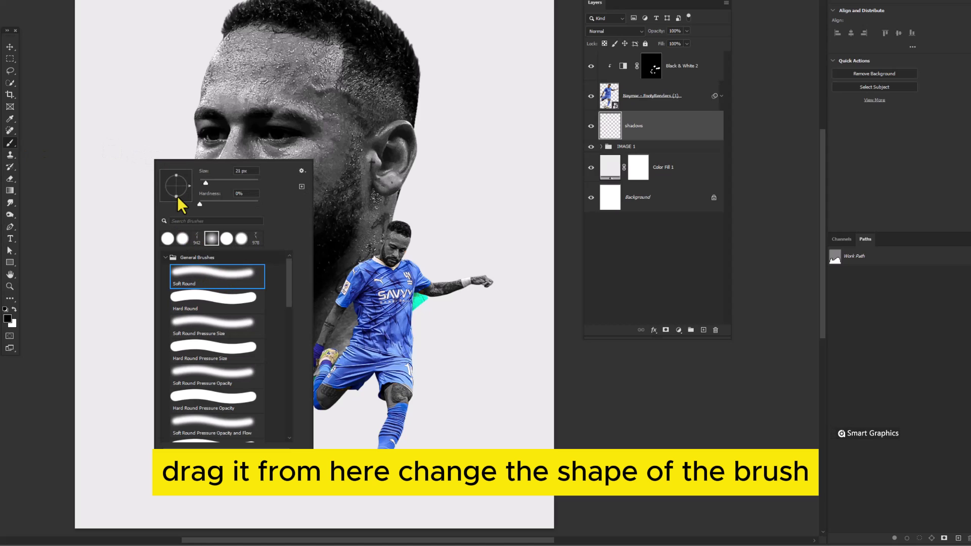
drag(177, 196, 176, 187)
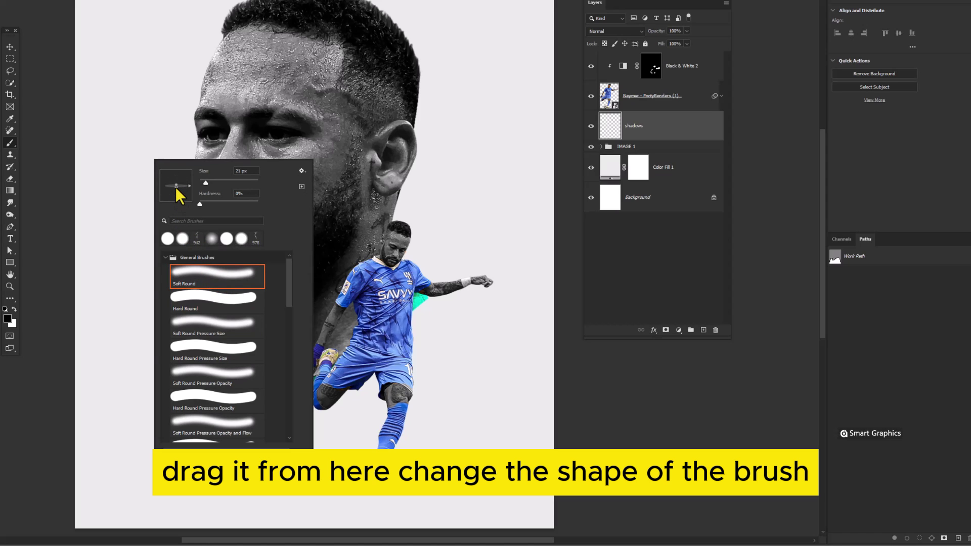
key(Return)
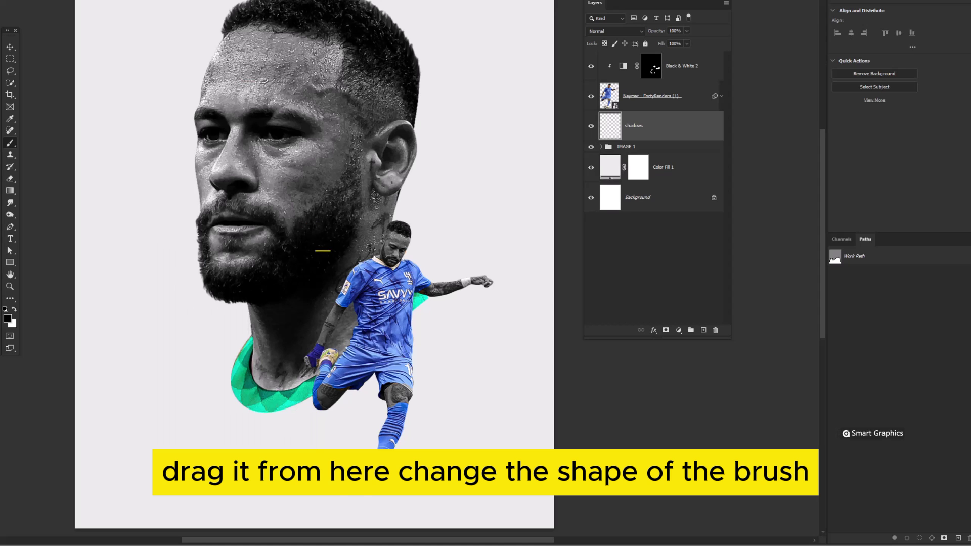
mouse_move(384, 487)
mouse_down()
mouse_move(439, 501)
mouse_move(434, 487)
mouse_up()
Paint soft flat shadows under the ball and foot, then select Black & White 2 through shadows
click(434, 487)
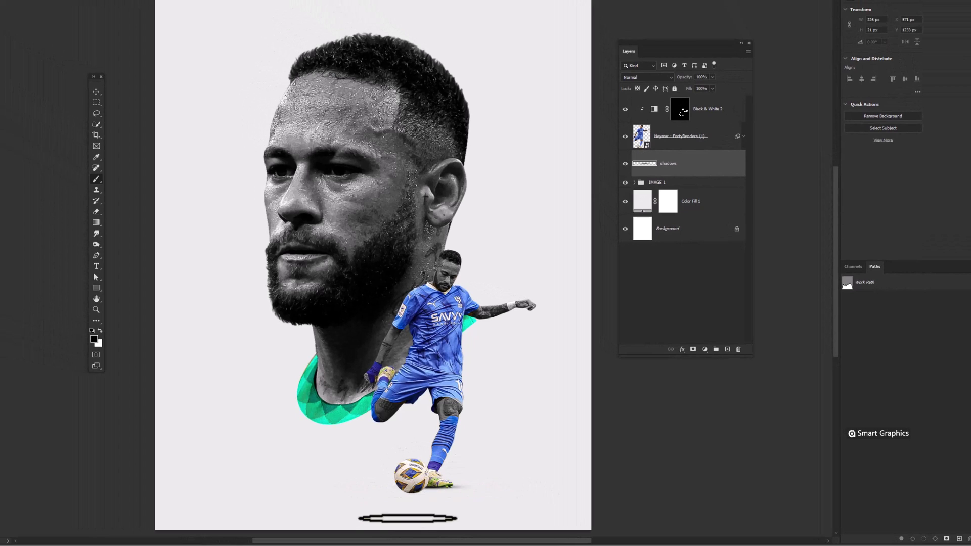
click(408, 491)
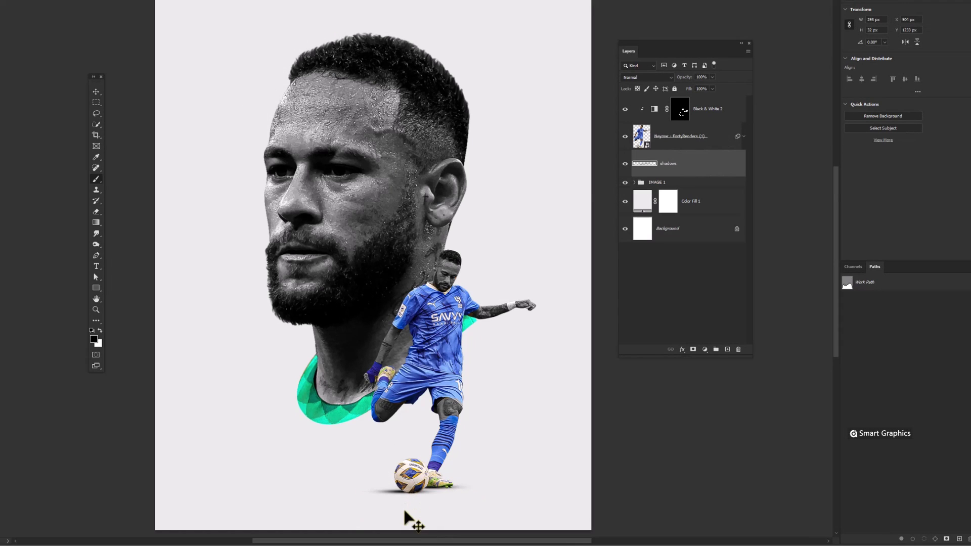
mouse_move(368, 440)
mouse_down()
mouse_move(384, 439)
mouse_move(374, 445)
mouse_up()
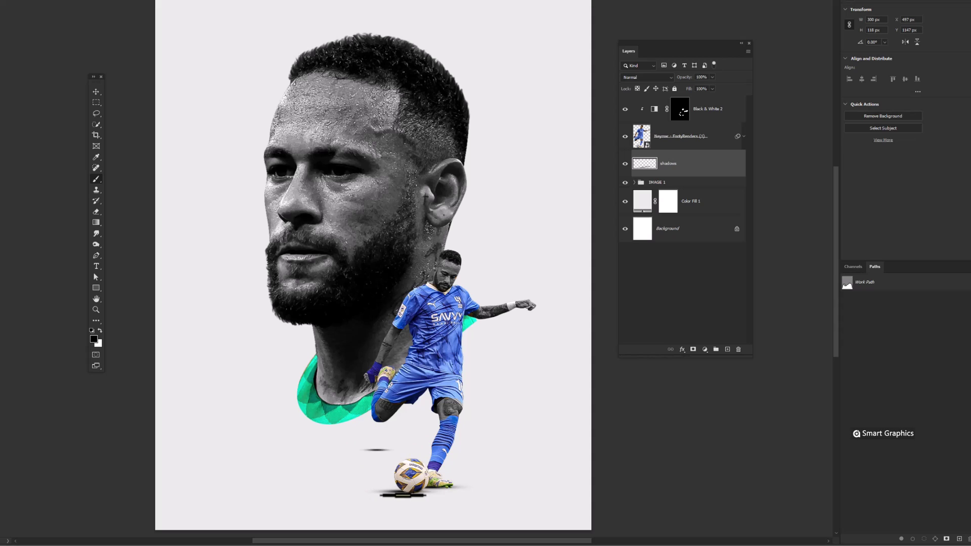
click(403, 495)
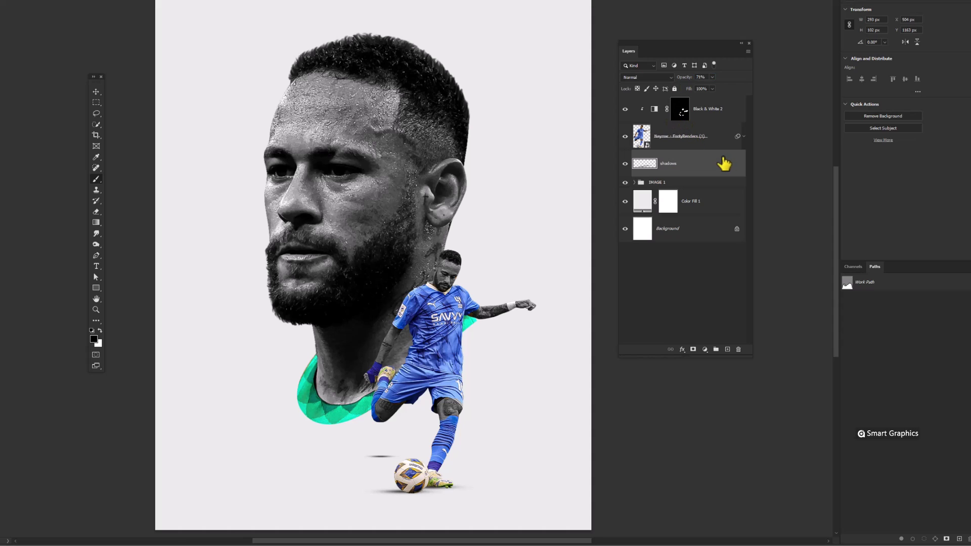
click(724, 117)
shift+click(699, 172)
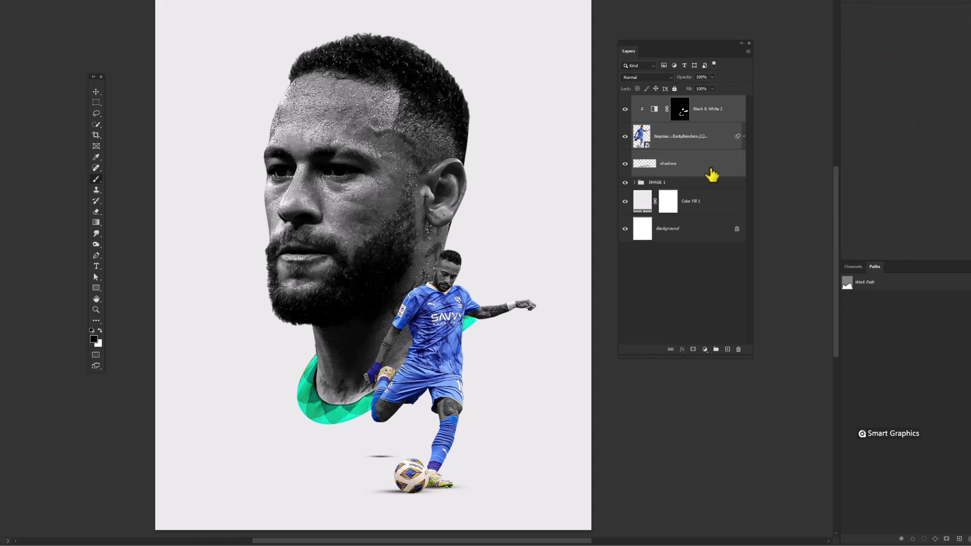
Group the selected layers with Ctrl+G and rename the group IMAGE 2
key(ctrl+g)
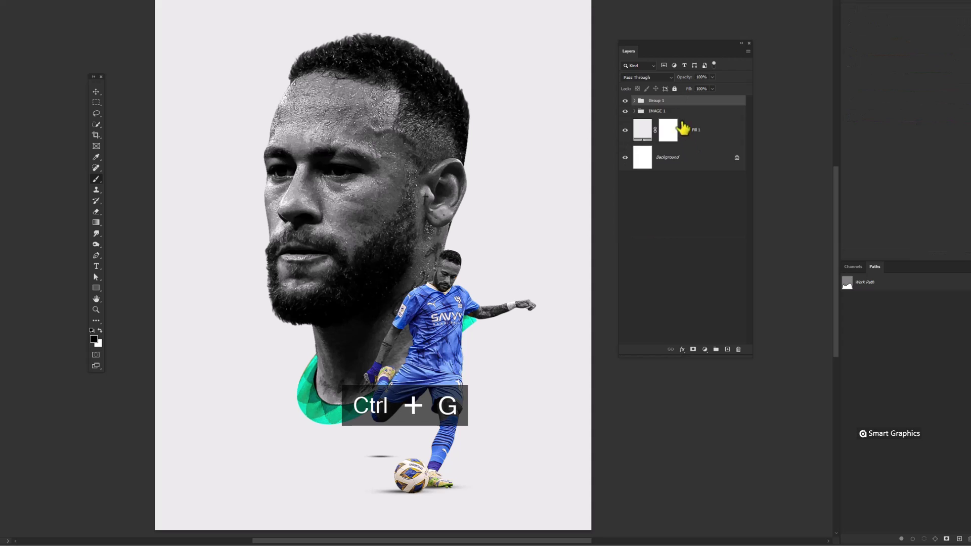
double_click(656, 101)
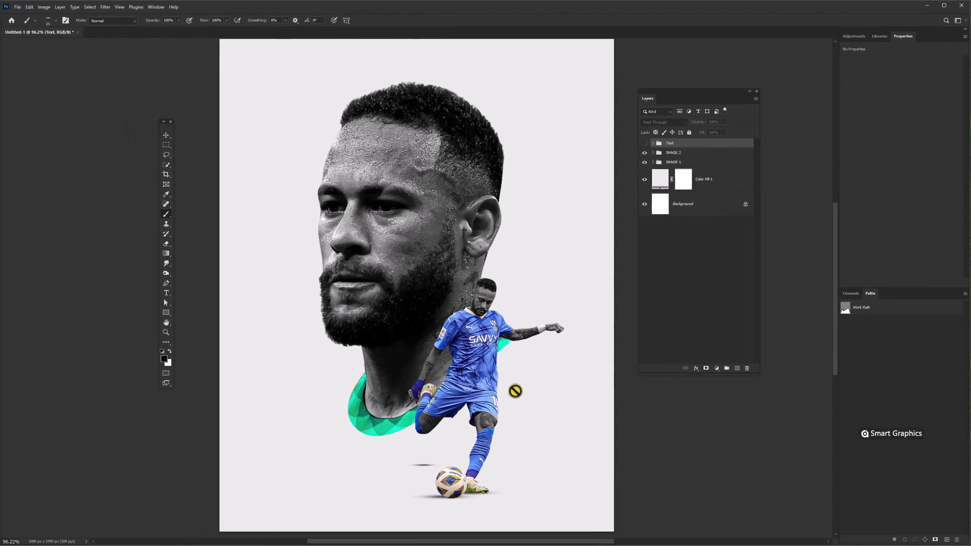
Show the Text group with the name and stats, and nudge it into place
click(644, 144)
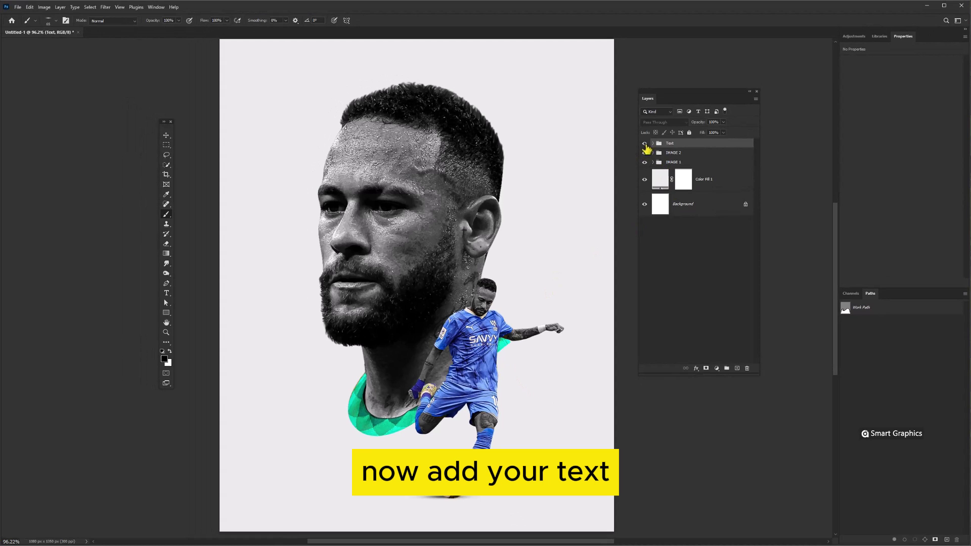
click(166, 135)
drag(418, 148, 420, 146)
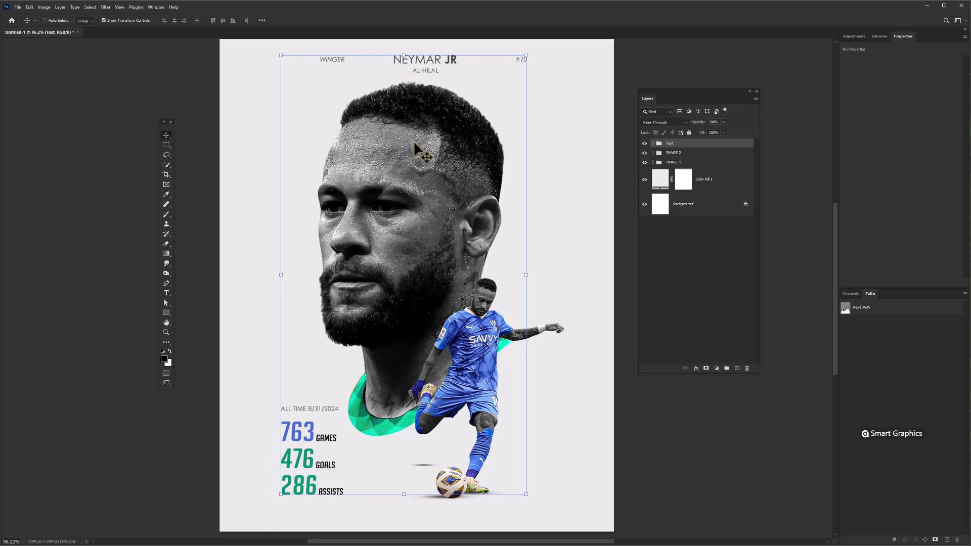